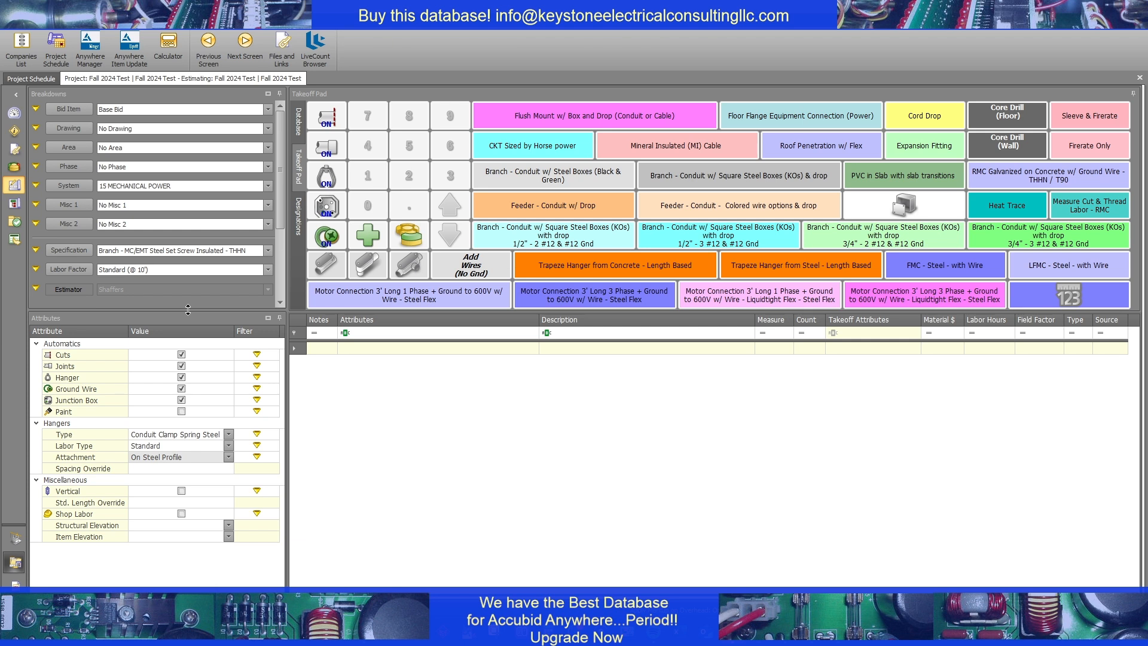
# Start a Branch - Conduit w/ Square Steel Boxes (KOs) with drop takeoff using 3/4" conduit, 3 #10 wires and a #10 ground
pyautogui.click(690, 204)
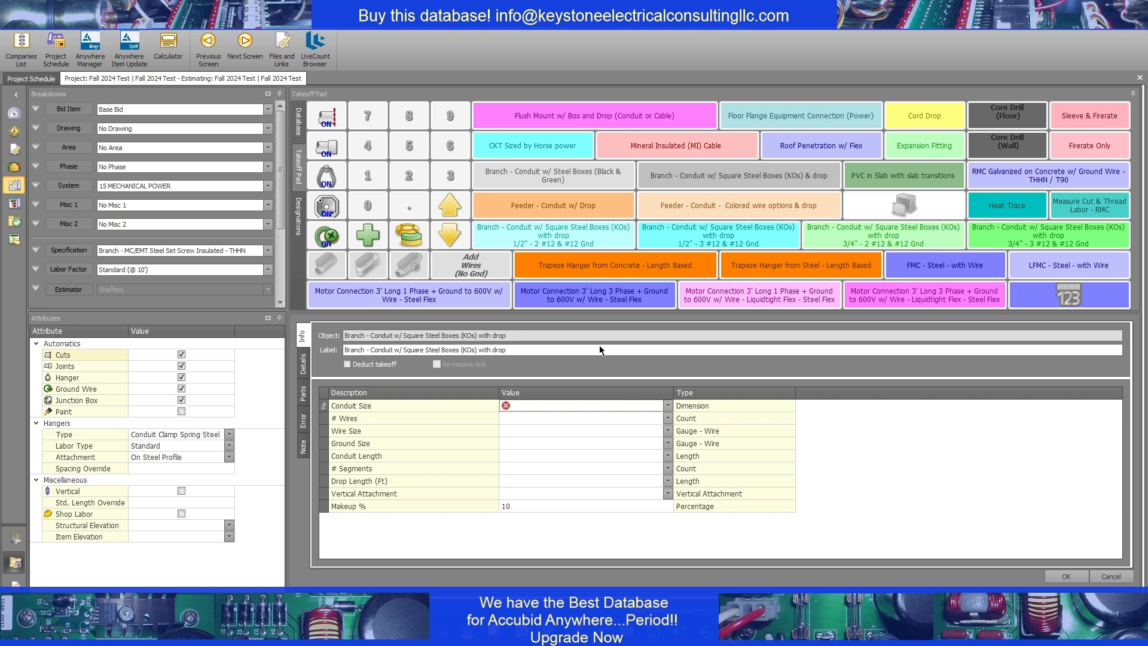
pyautogui.click(534, 407)
pyautogui.click(532, 430)
pyautogui.click(534, 420)
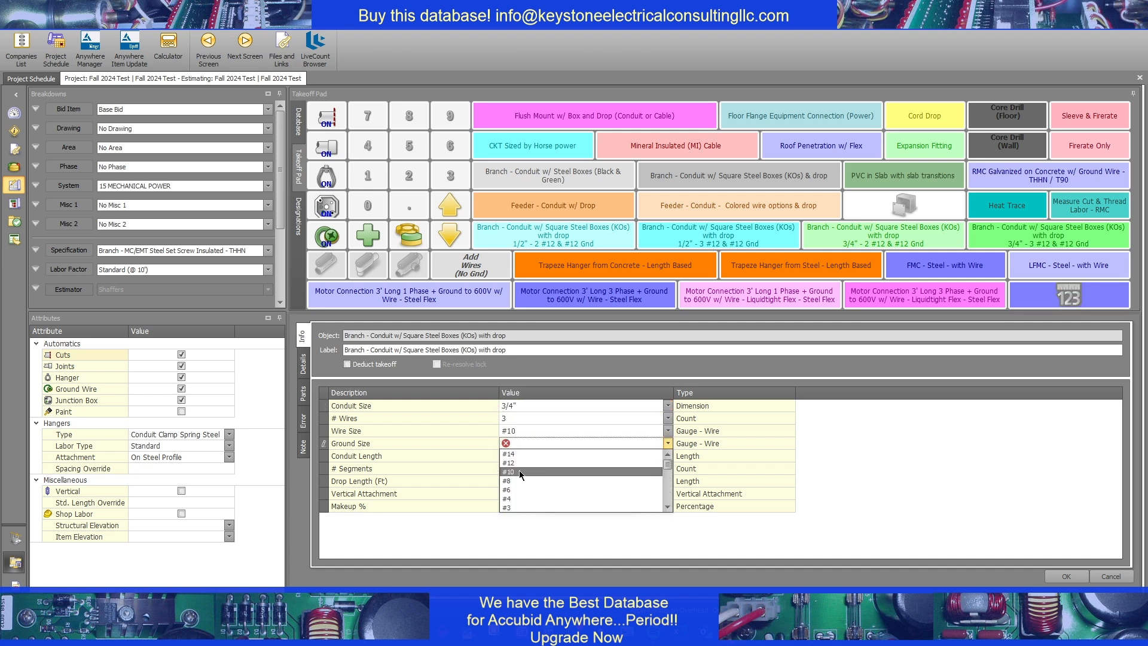
pyautogui.click(519, 469)
# Set the branch takeoff's conduit length to 100, its segment count to 1 and its drop length to 20 ft
pyautogui.click(530, 455)
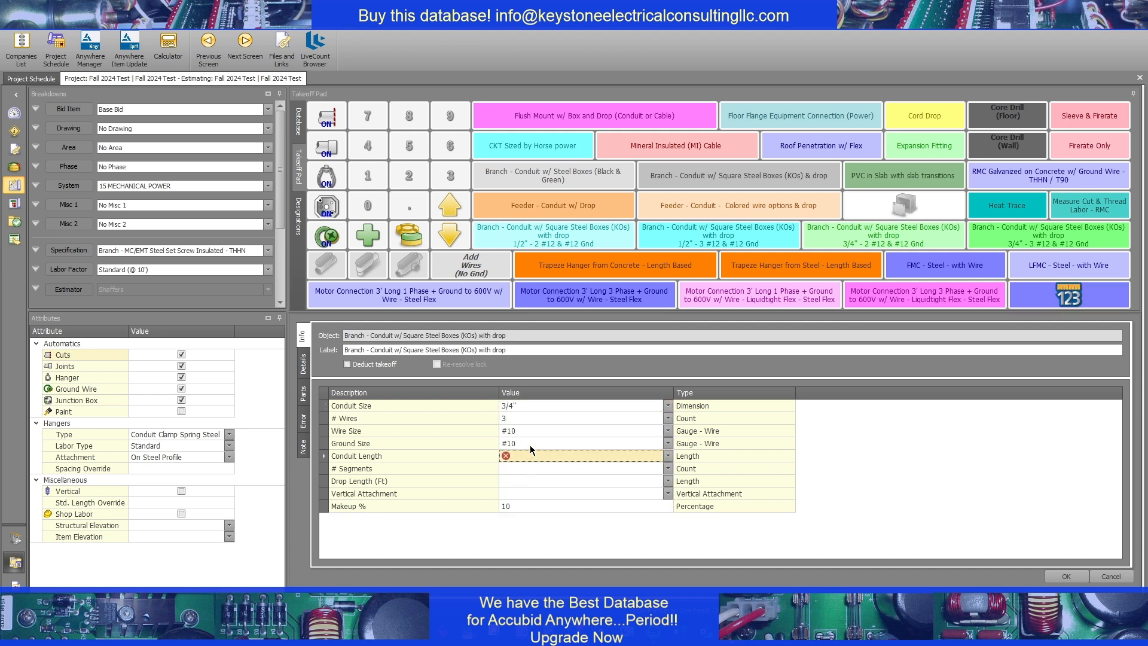
pyautogui.write('100')
pyautogui.press('Return')
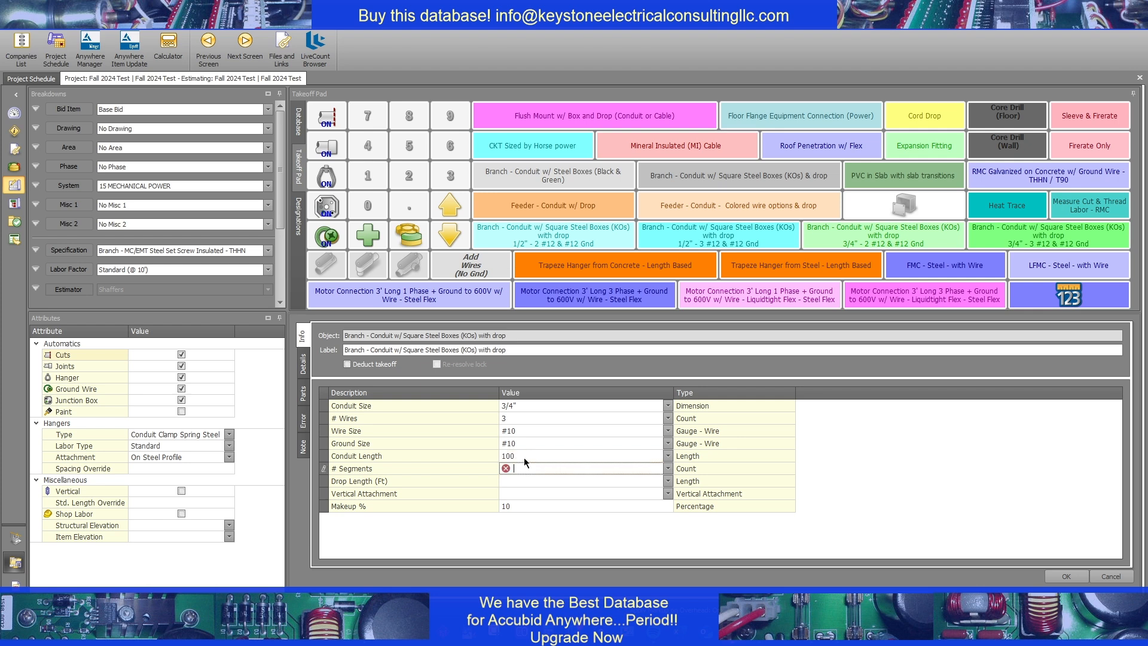
pyautogui.write('1')
pyautogui.press('Return')
pyautogui.write('20')
pyautogui.press('Return')
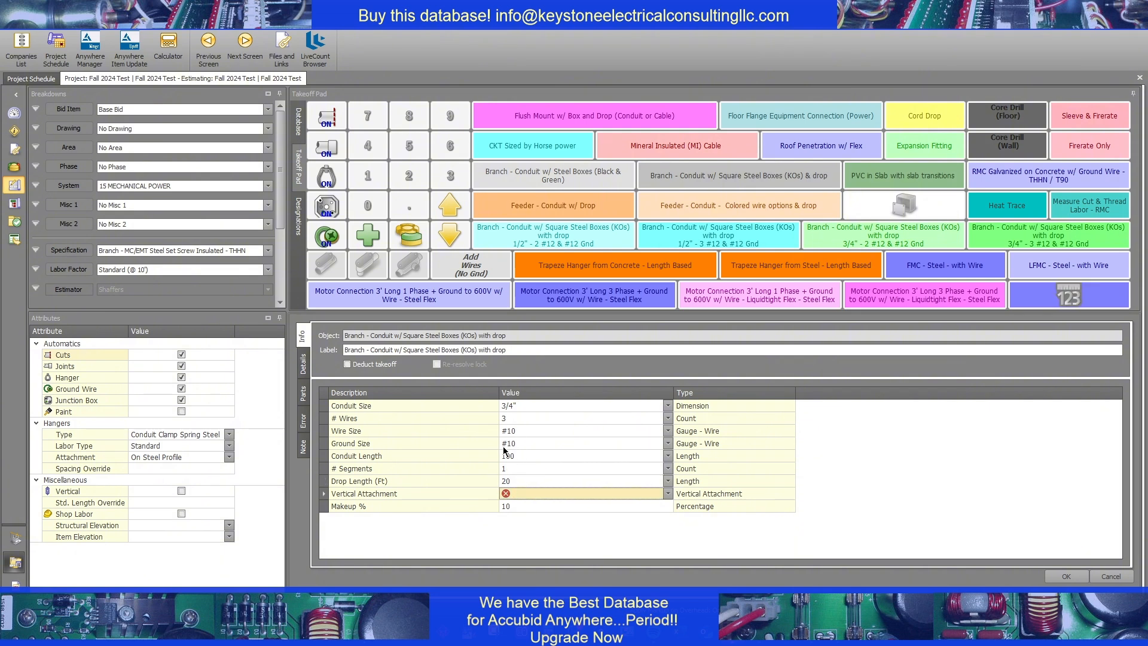
pyautogui.click(538, 456)
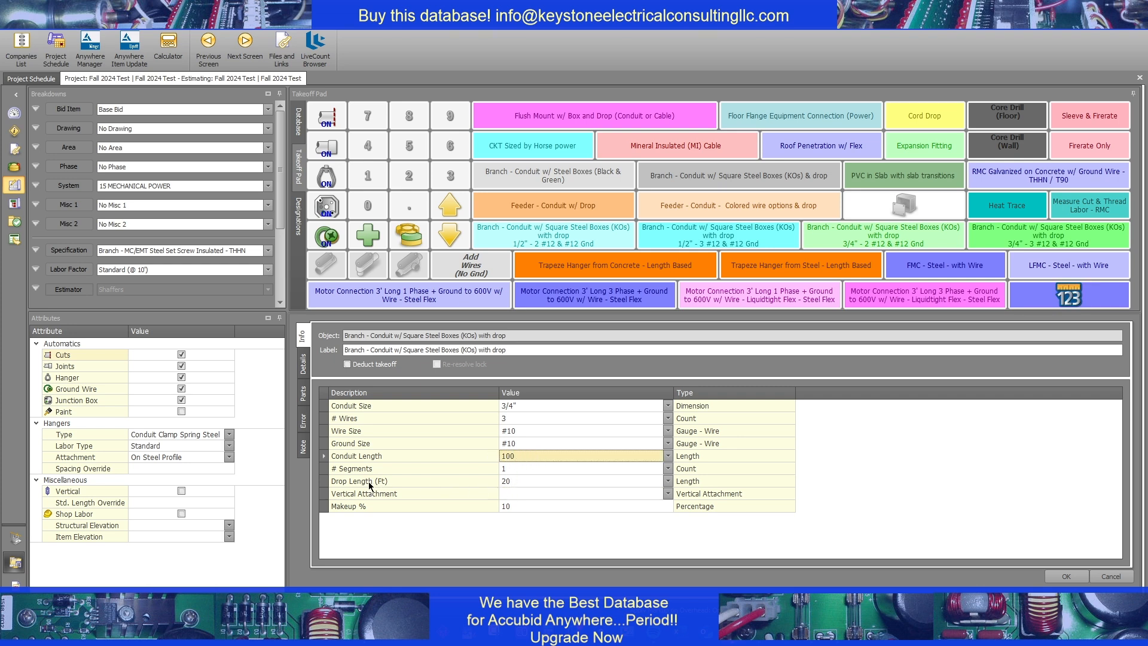
pyautogui.click(420, 483)
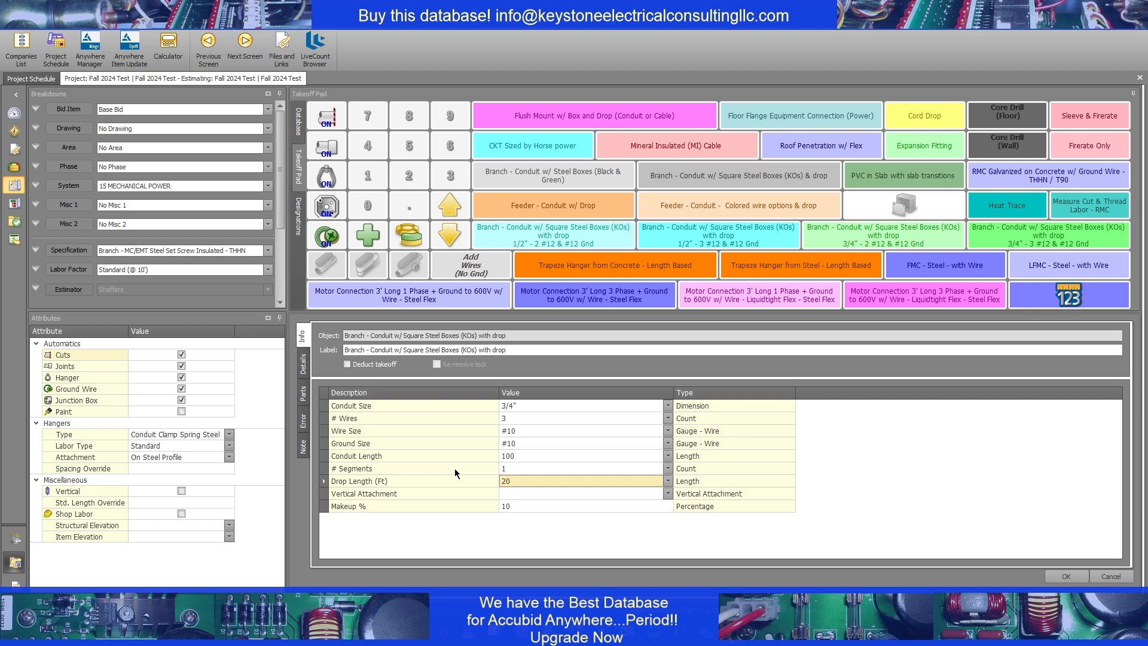
# Set the vertical attachment of the branch conduit takeoff to Strut on drywall
pyautogui.click(489, 494)
pyautogui.click(533, 497)
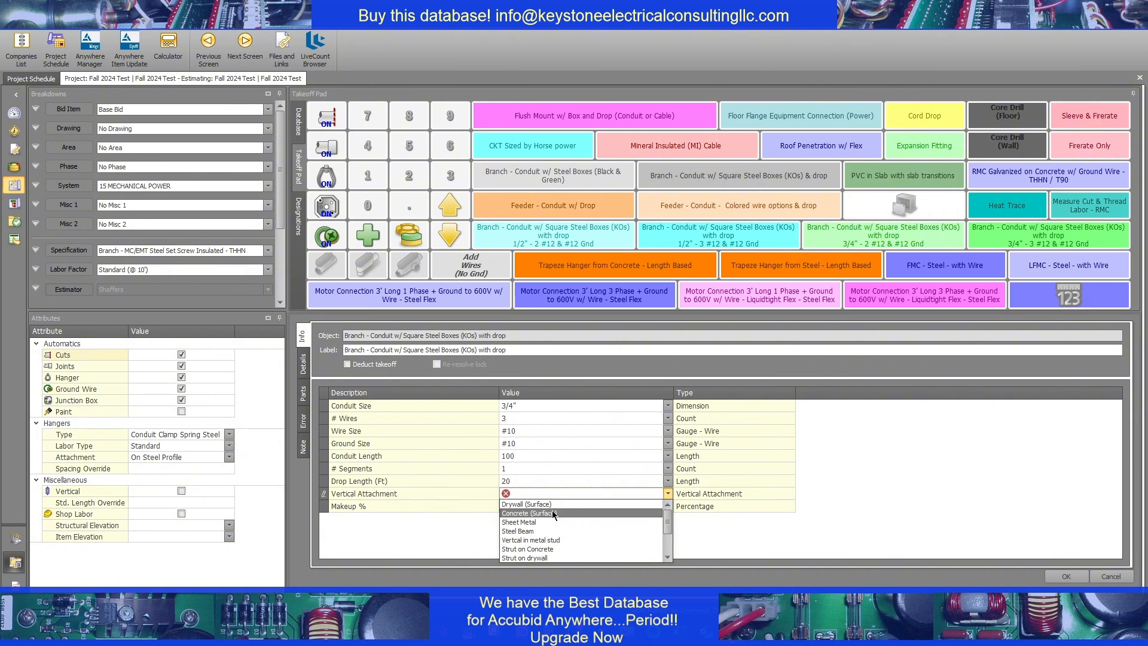
pyautogui.scroll(-1, 551, 514)
pyautogui.click(551, 513)
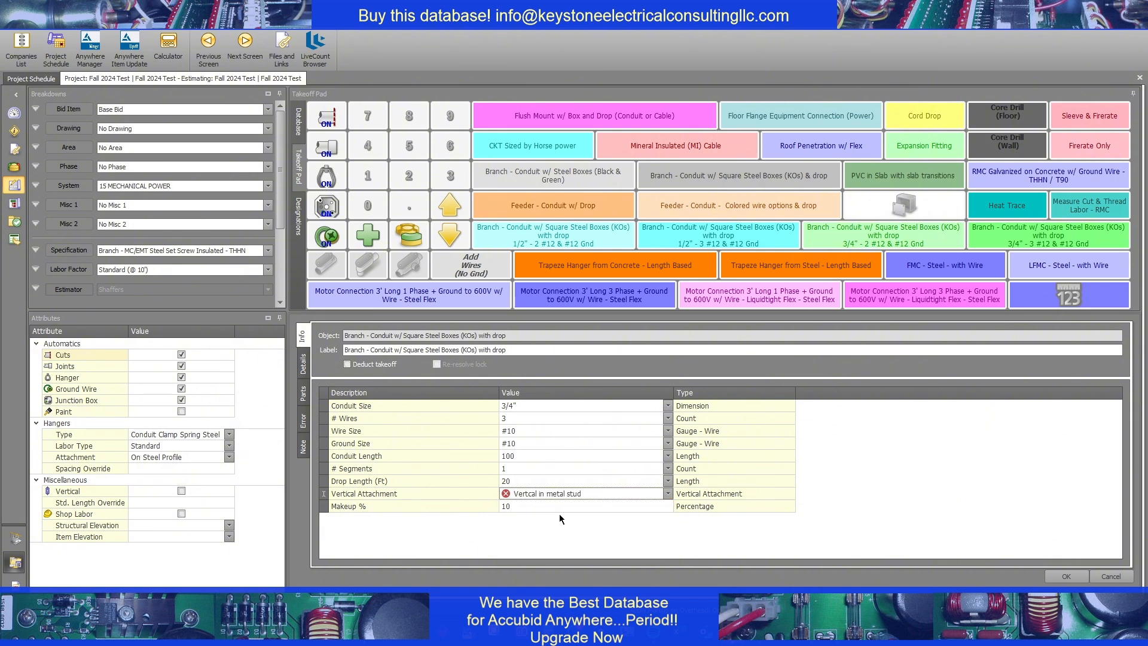
pyautogui.click(554, 494)
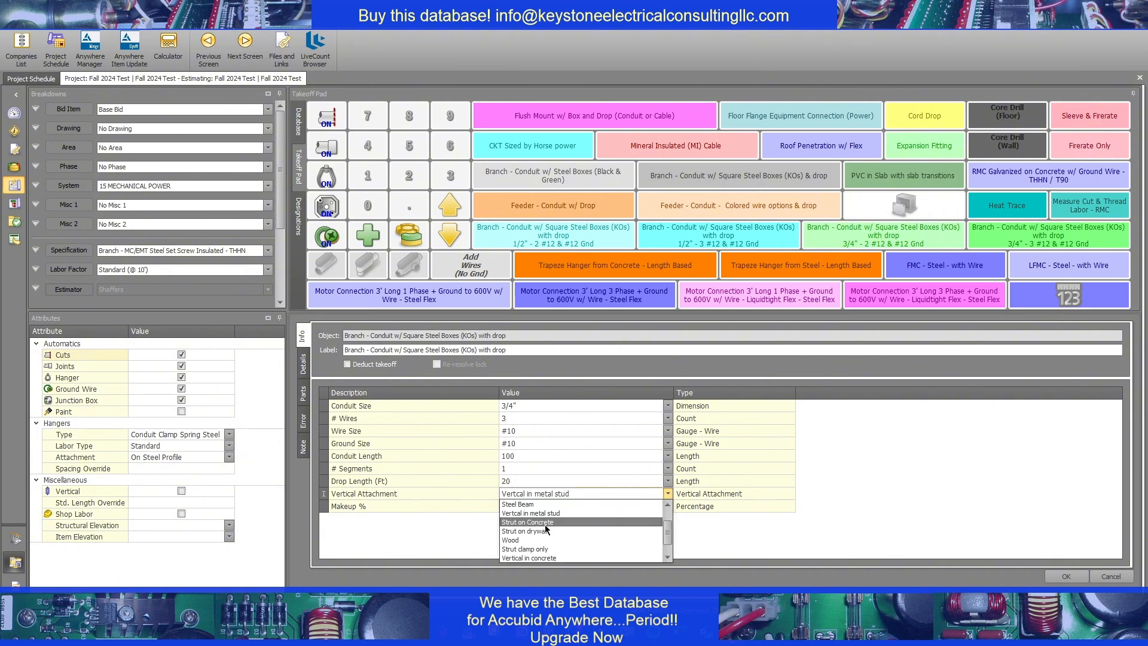
pyautogui.click(543, 528)
pyautogui.click(529, 506)
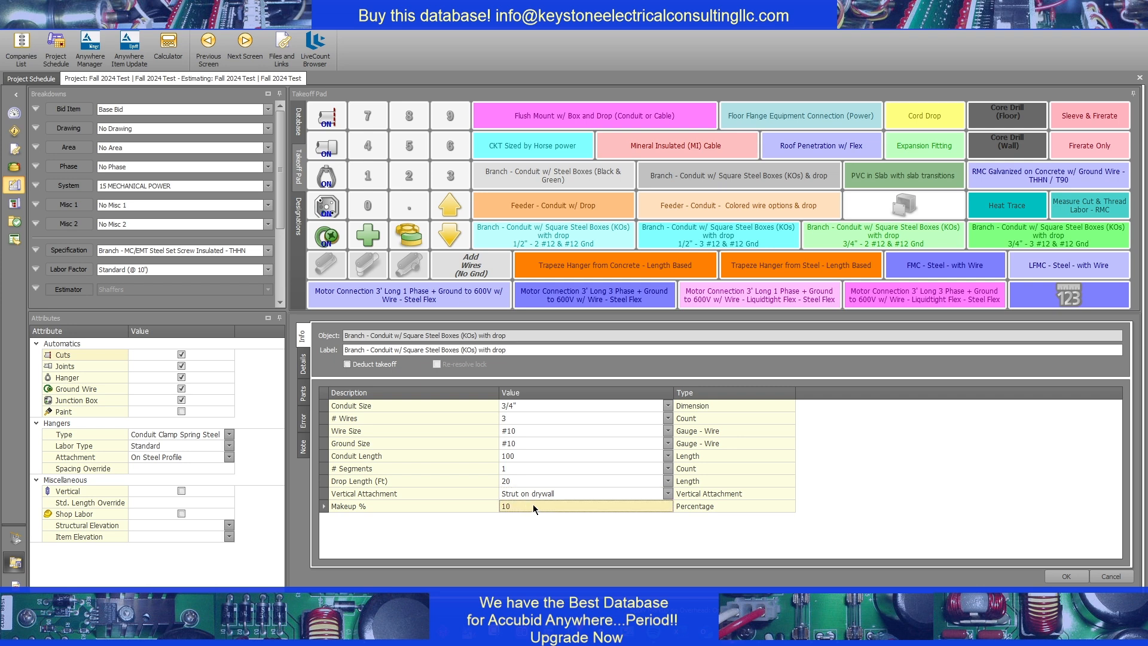
pyautogui.click(539, 494)
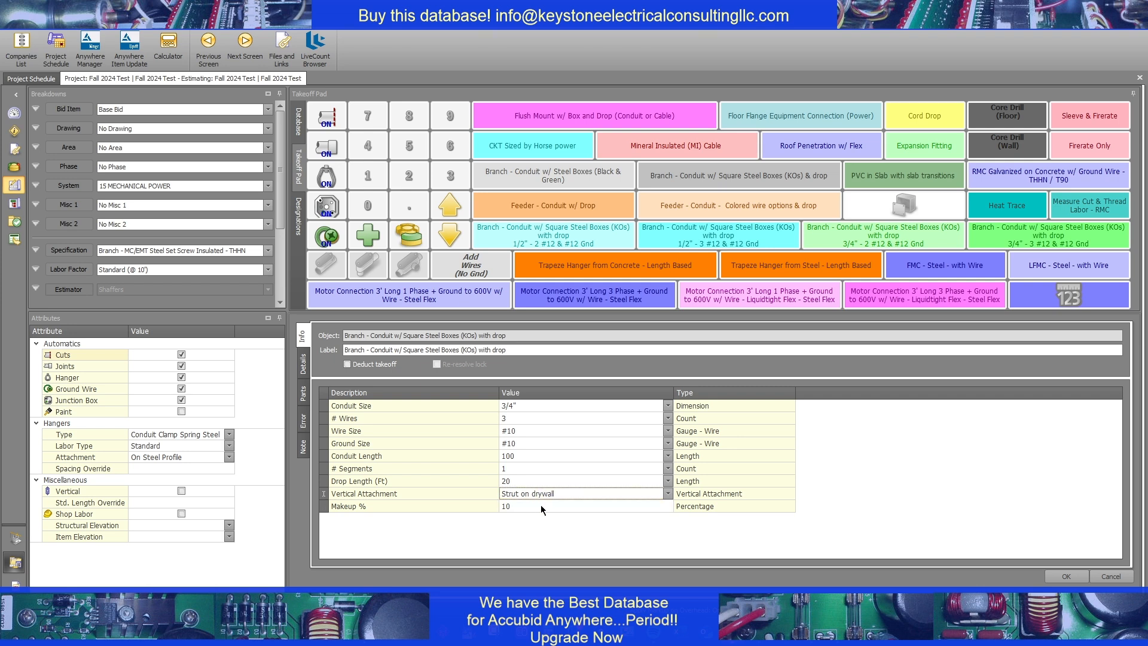
pyautogui.click(551, 492)
pyautogui.scroll(2, 531, 516)
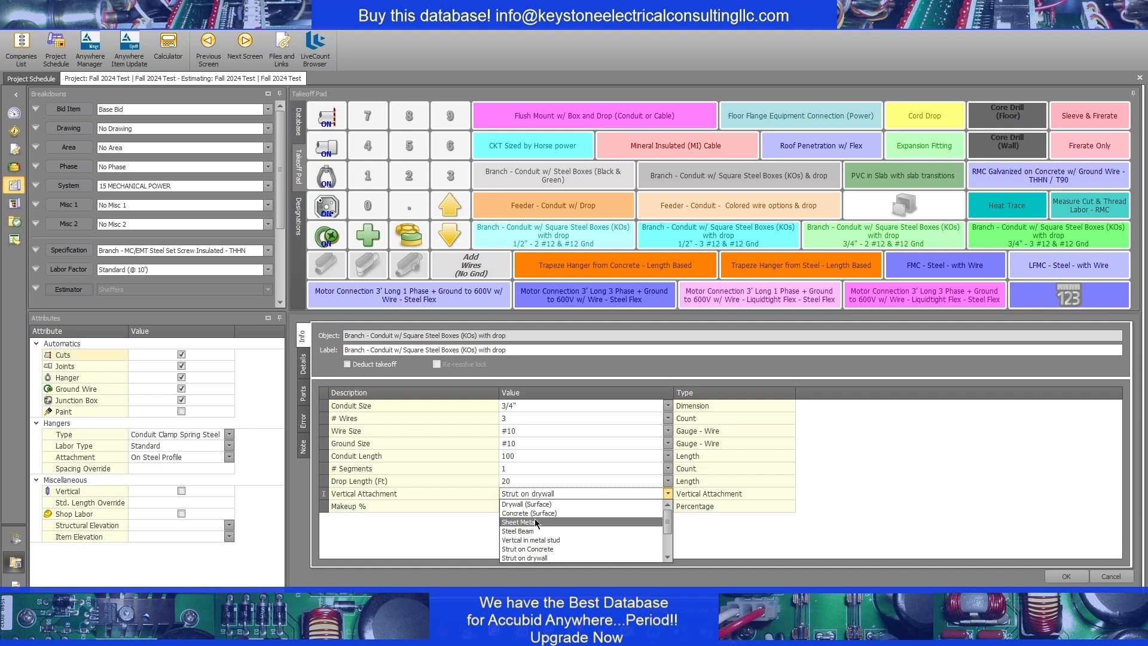
pyautogui.click(547, 496)
pyautogui.click(568, 497)
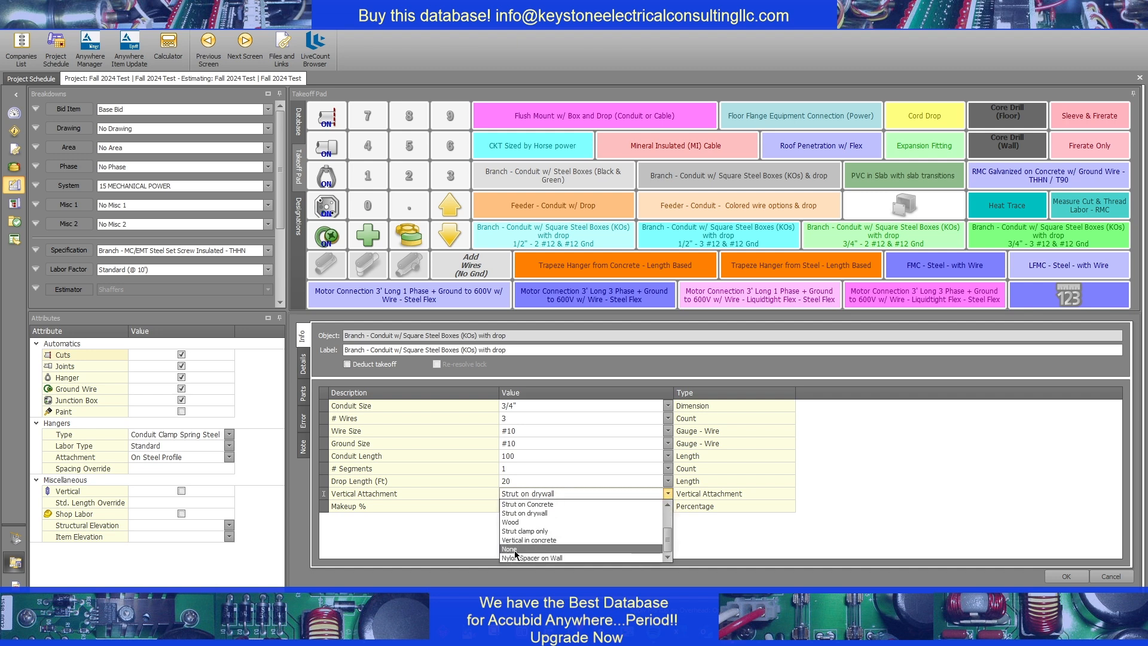
pyautogui.click(548, 456)
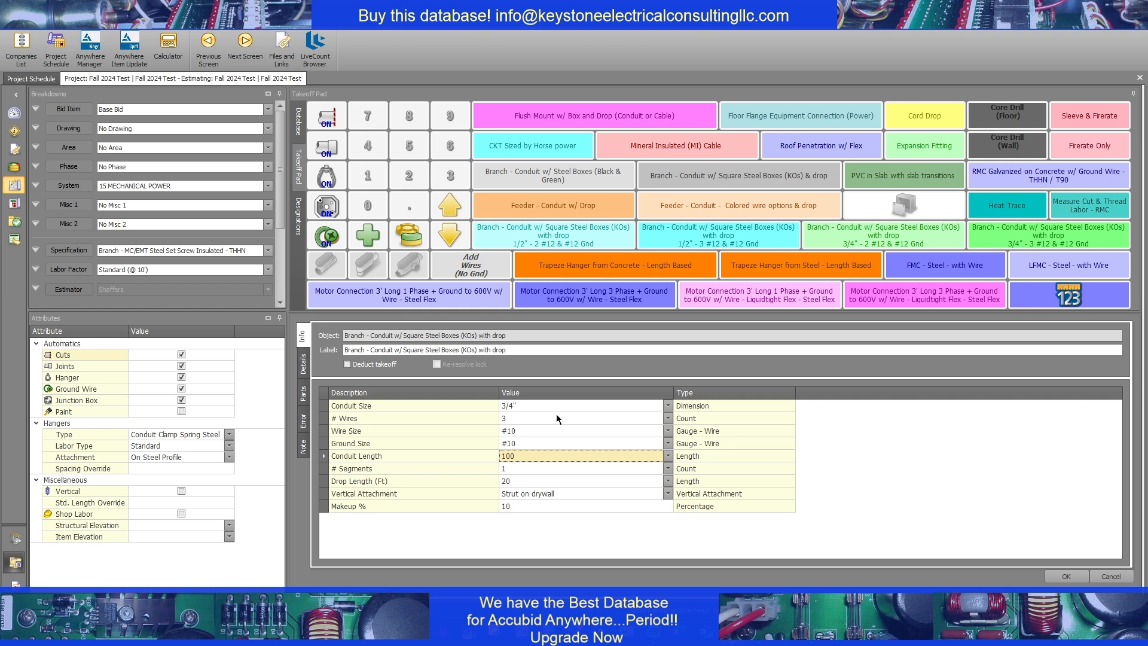
# View the branch takeoff's details and examine its item breakdown, including the conduit, wire, hanger and 4" square box entries
pyautogui.click(303, 364)
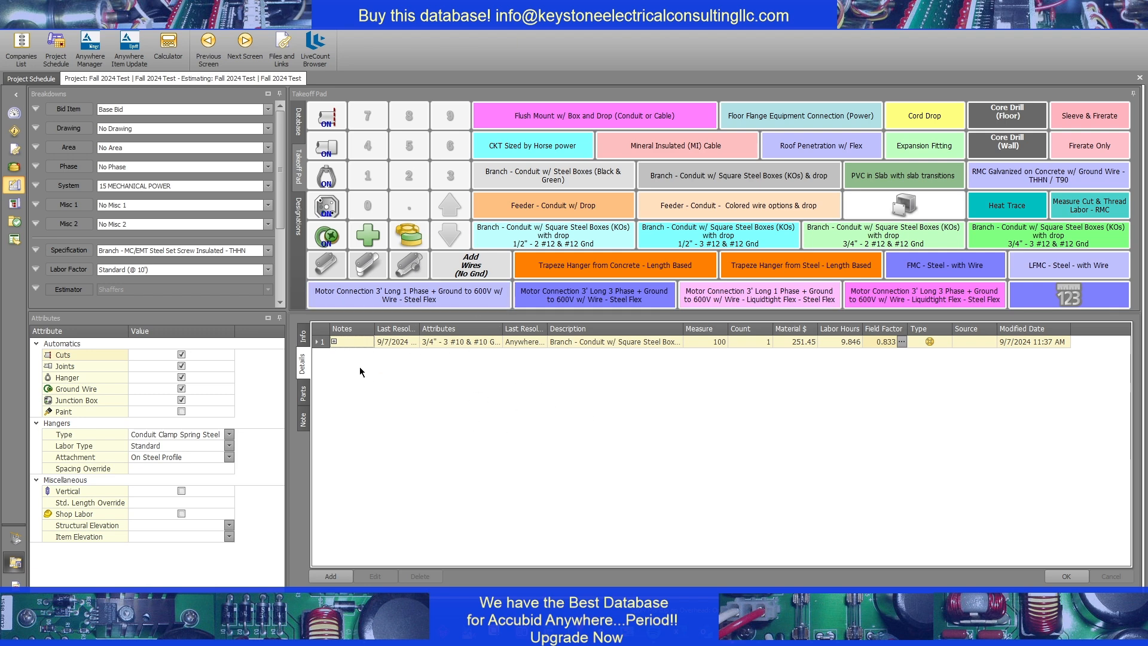
pyautogui.click(333, 341)
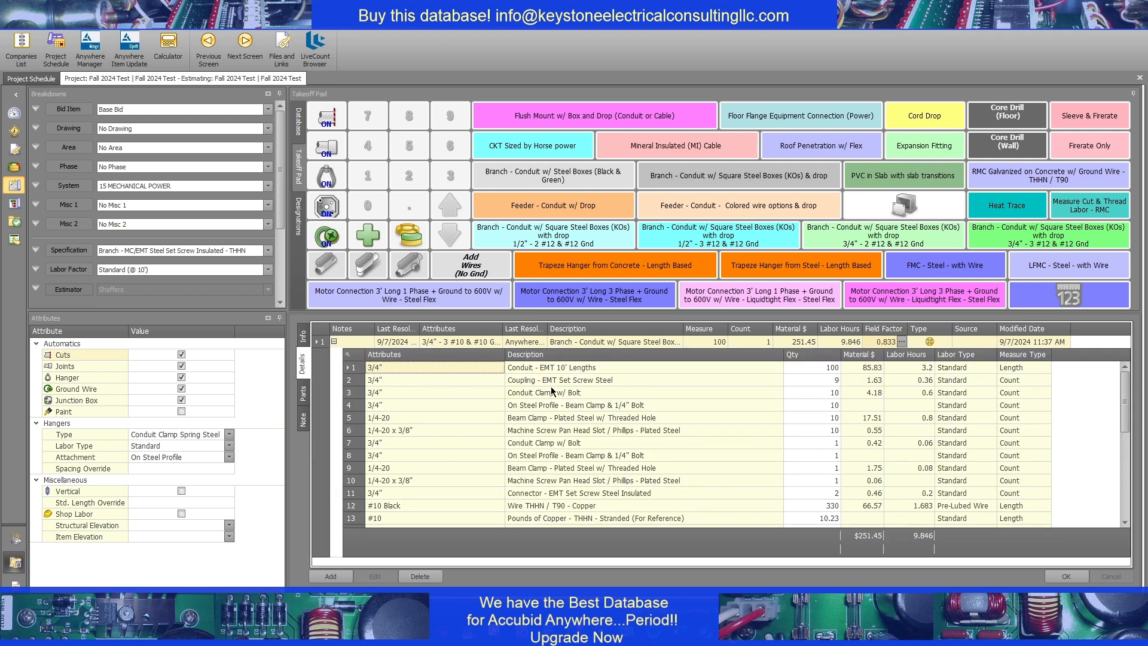
pyautogui.scroll(-2, 550, 430)
pyautogui.scroll(-6, 549, 430)
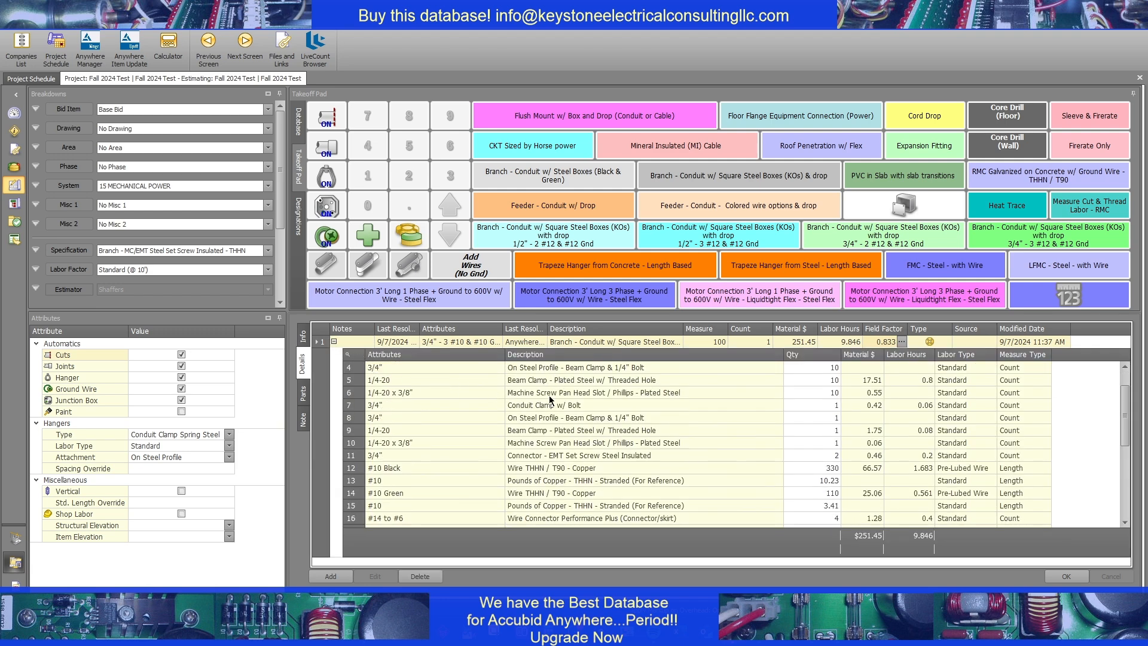
pyautogui.click(558, 466)
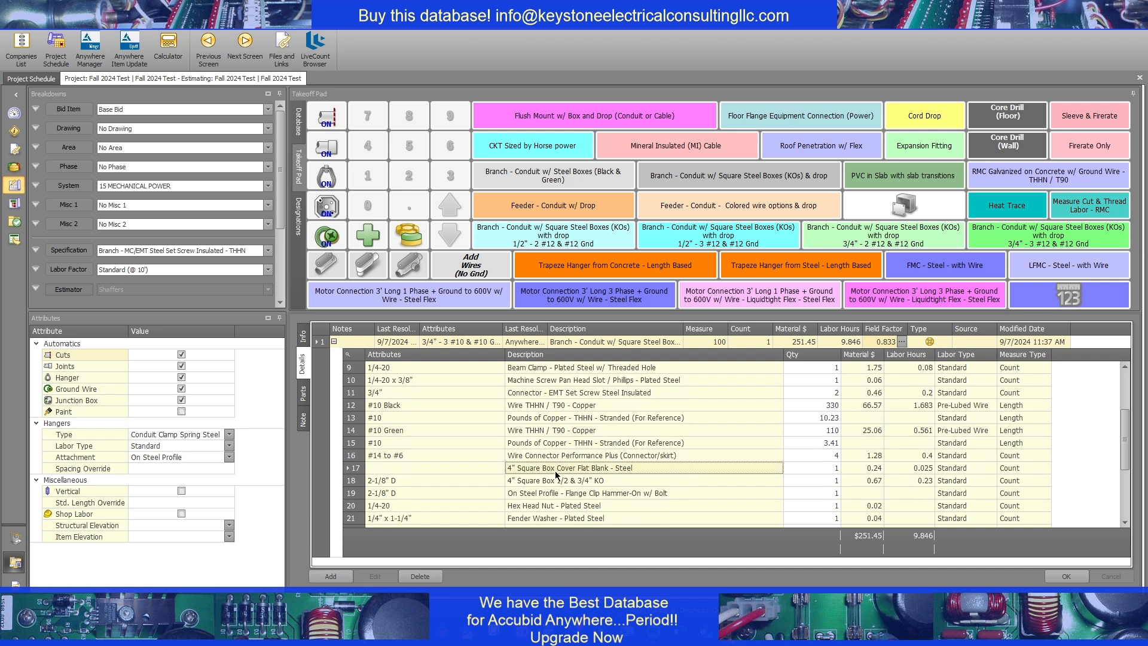
pyautogui.click(334, 342)
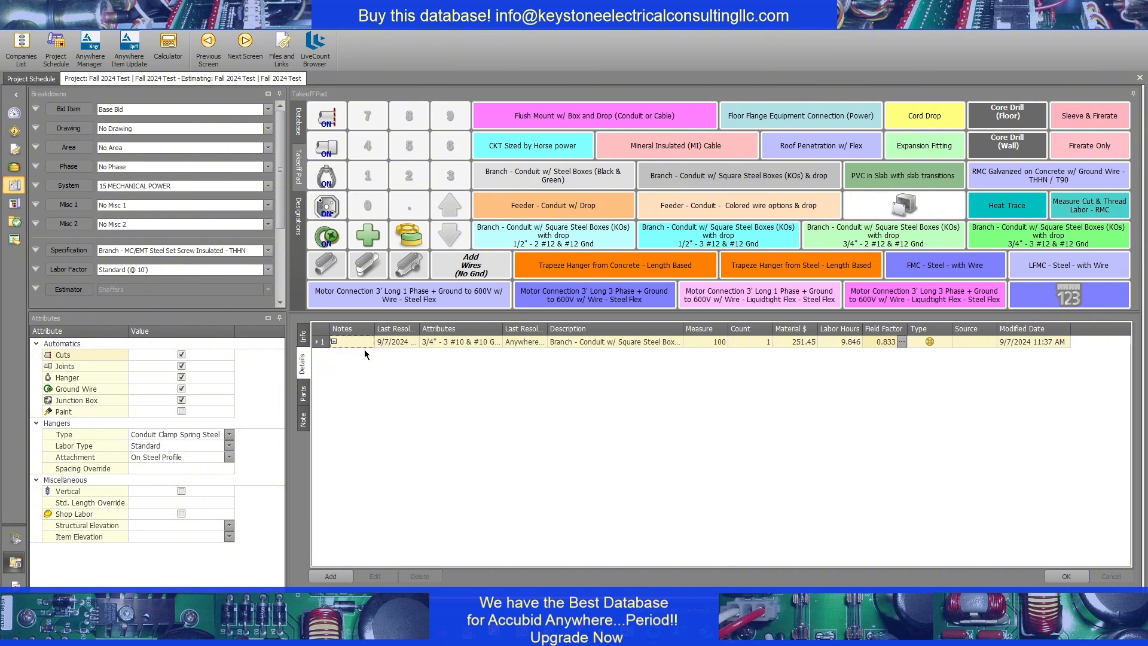
# Turn off the automatic junction box and start a Junction Box w/ mounts takeoff of type Screw Cvr GALV STL No KO NEMA 1
pyautogui.click(182, 399)
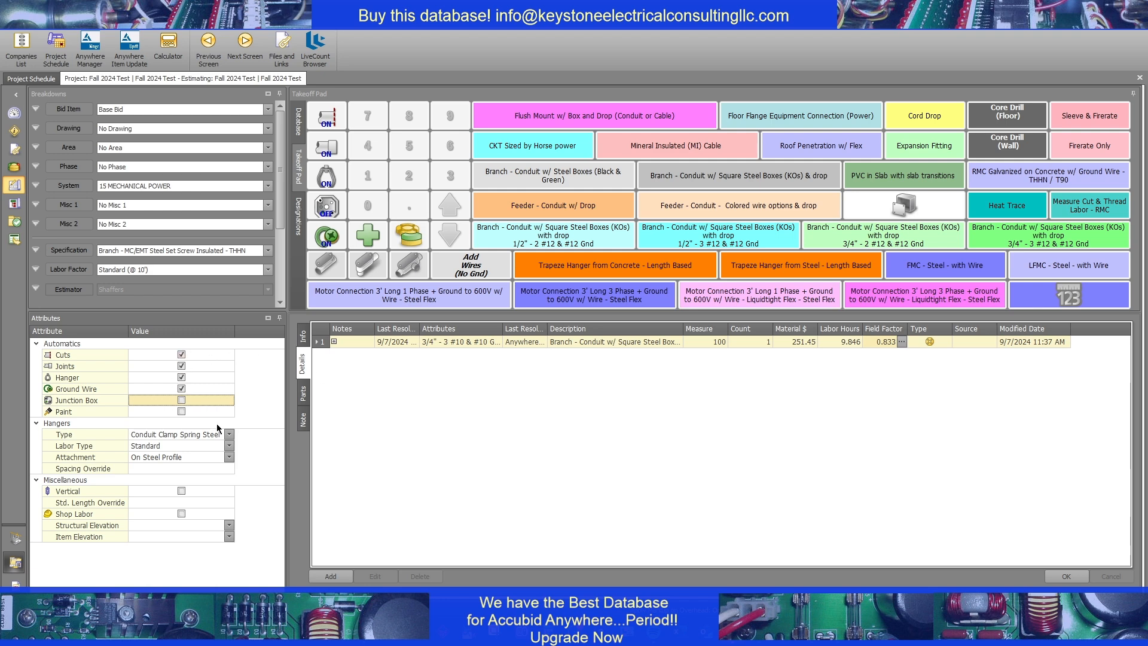
pyautogui.click(903, 207)
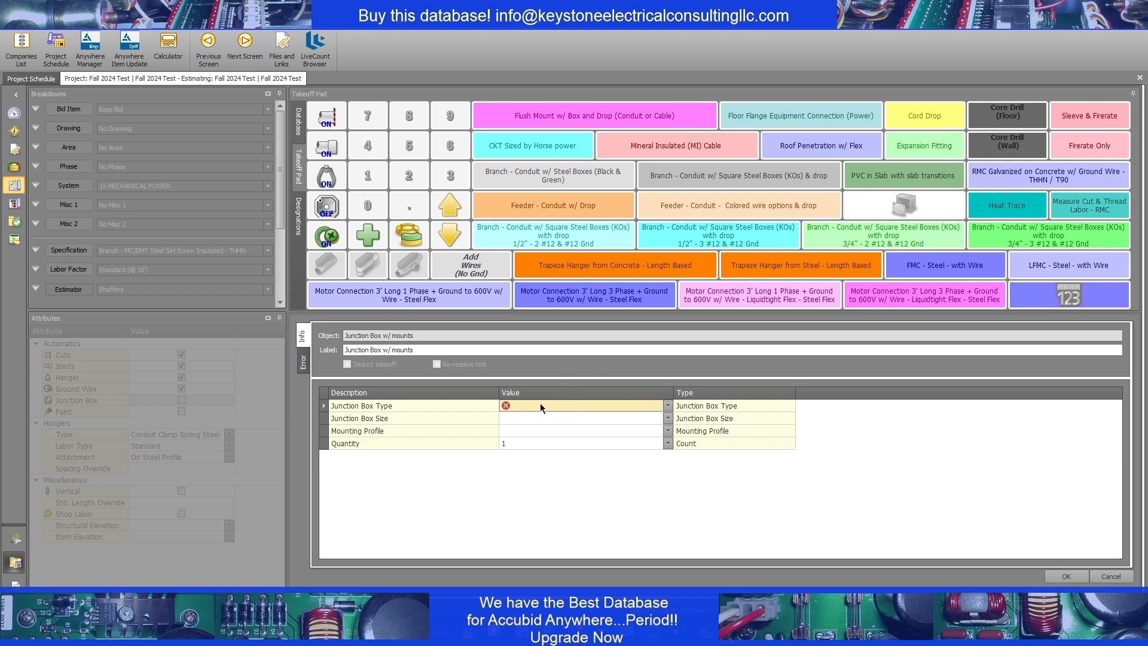
pyautogui.click(540, 404)
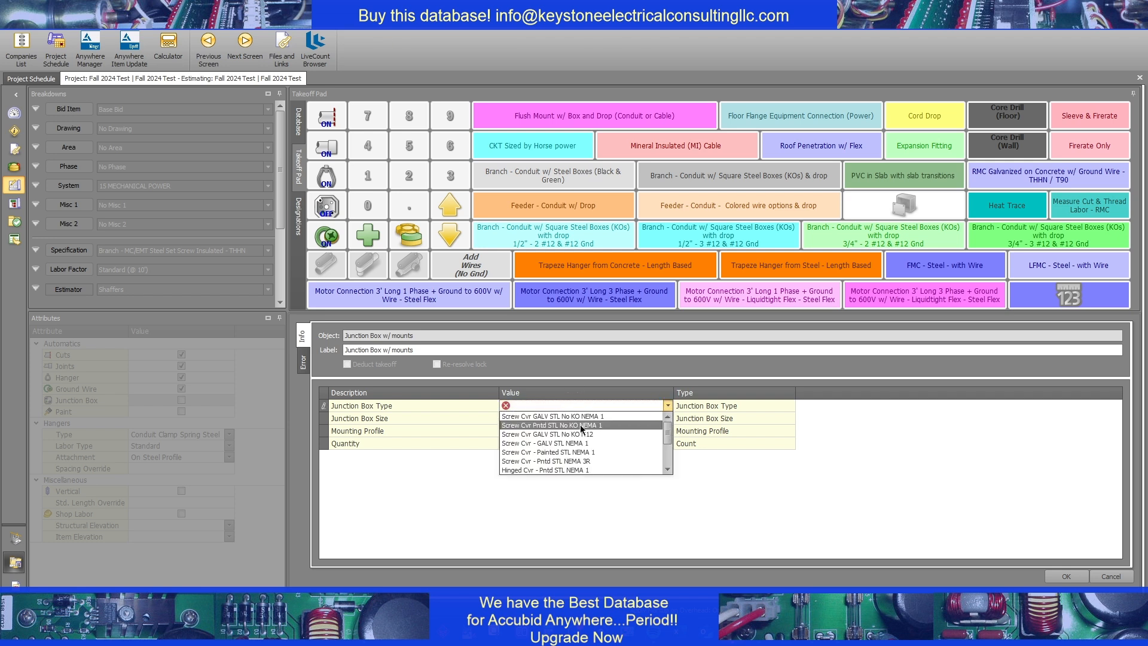
pyautogui.click(587, 416)
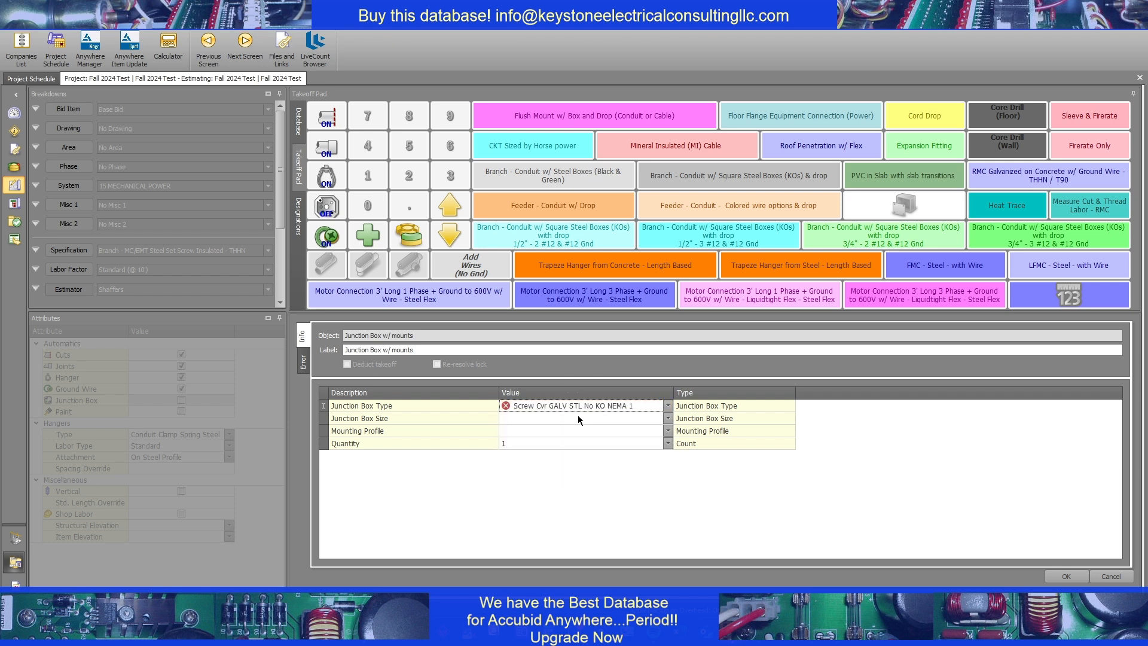
# Set the junction box size to 8" H x 8" W x 6" D and its mounting profile to Drywall - Block
pyautogui.click(577, 415)
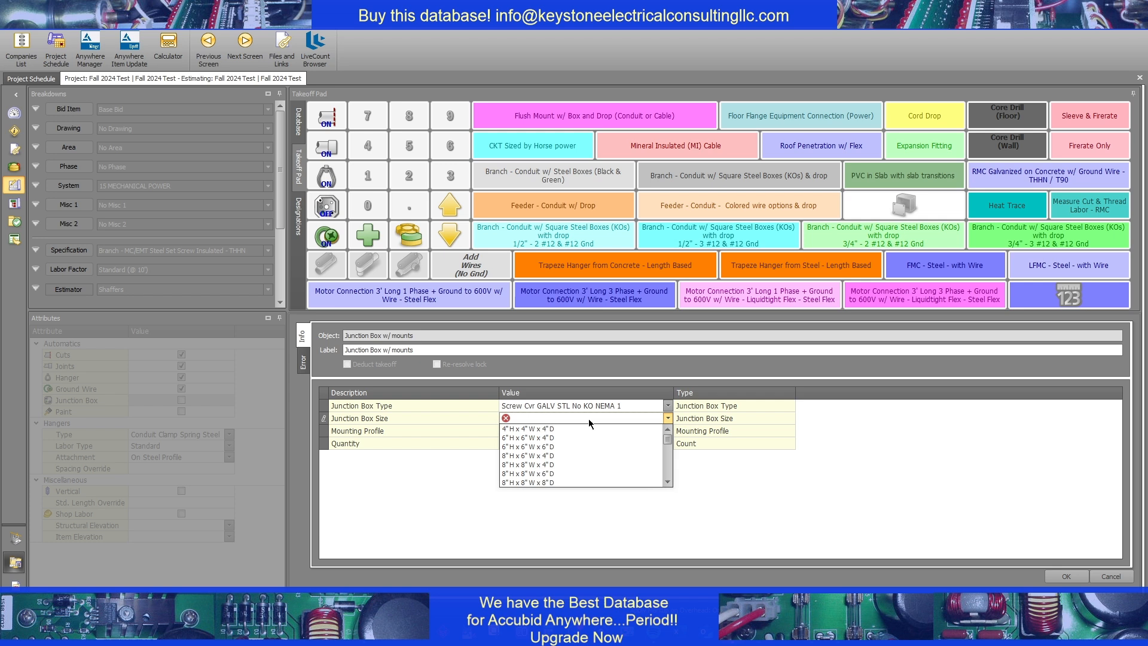
pyautogui.click(556, 473)
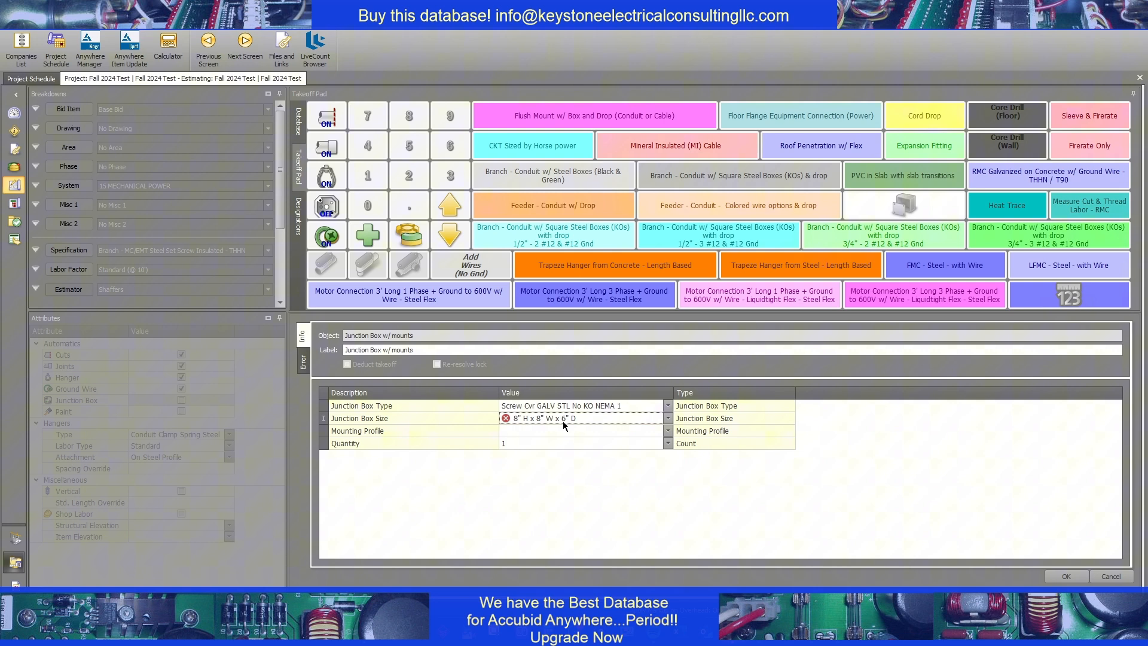
pyautogui.click(532, 430)
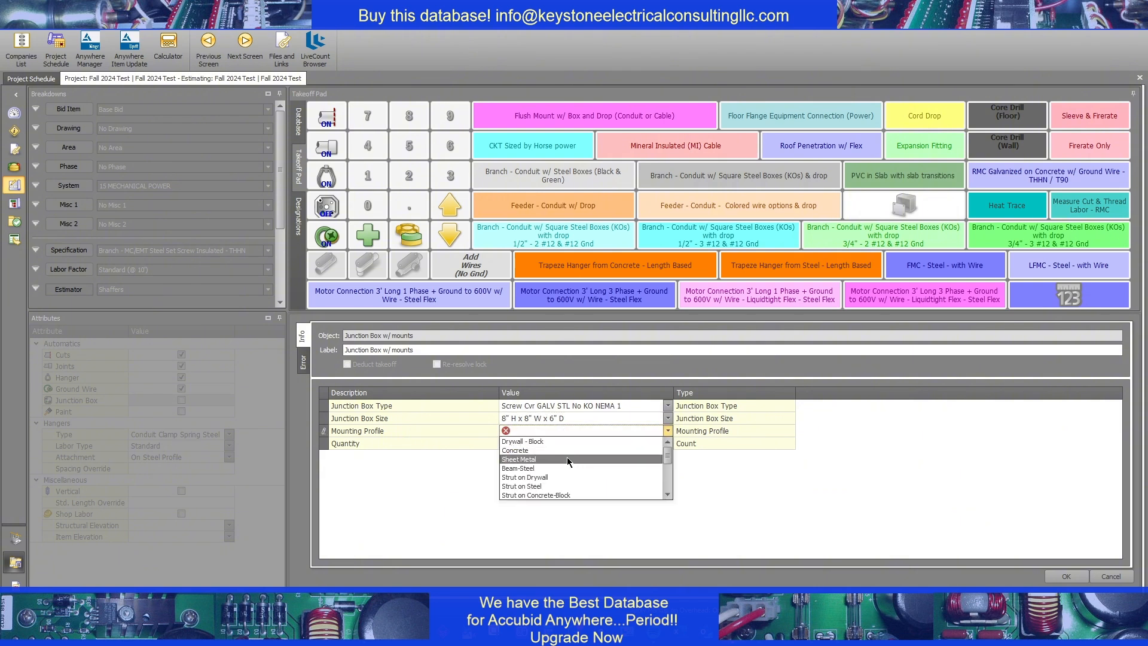
pyautogui.click(537, 442)
pyautogui.press('Return')
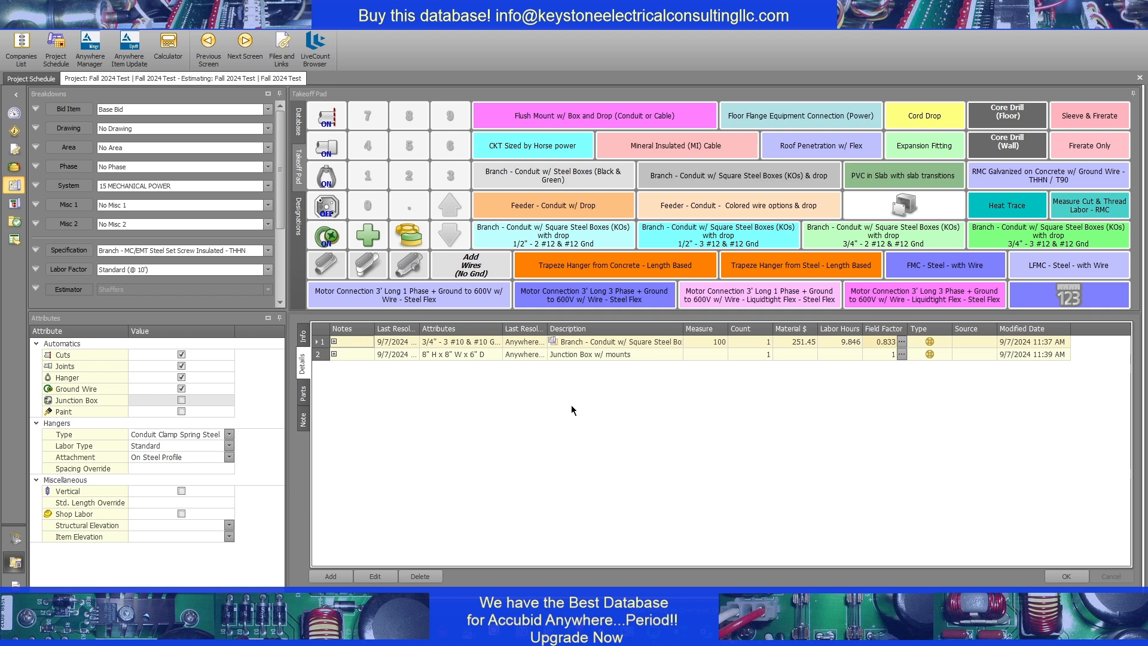
# Start a PVC in Slab with slab transitions takeoff and set its PVC type to Schedule 80
pyautogui.click(896, 178)
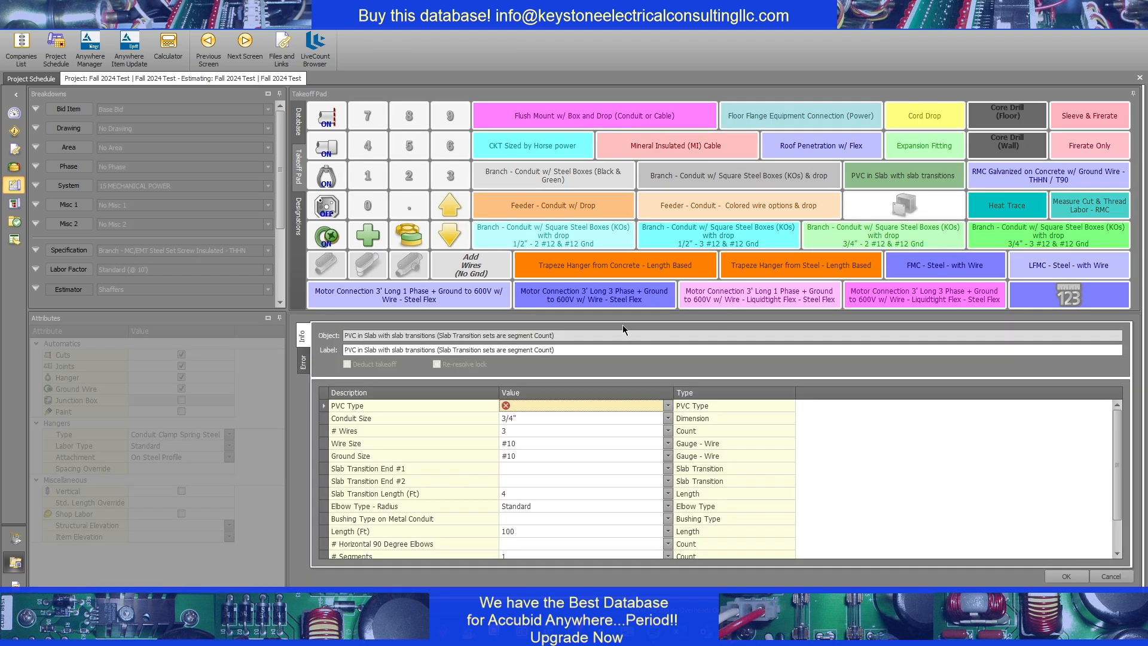
pyautogui.click(539, 405)
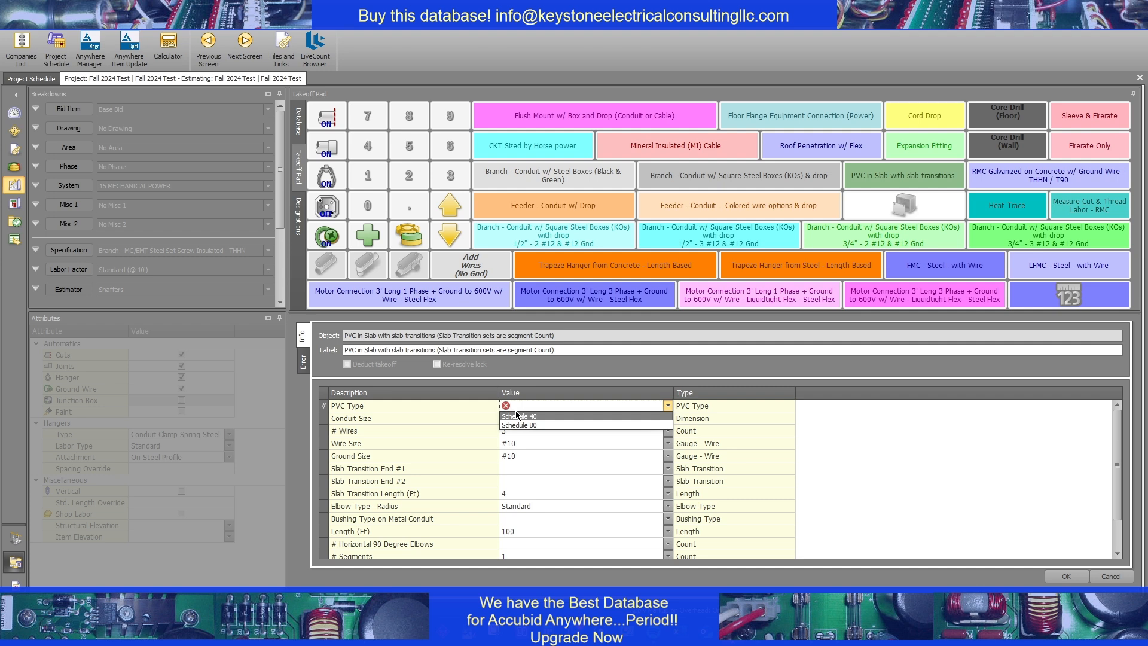
pyautogui.click(525, 425)
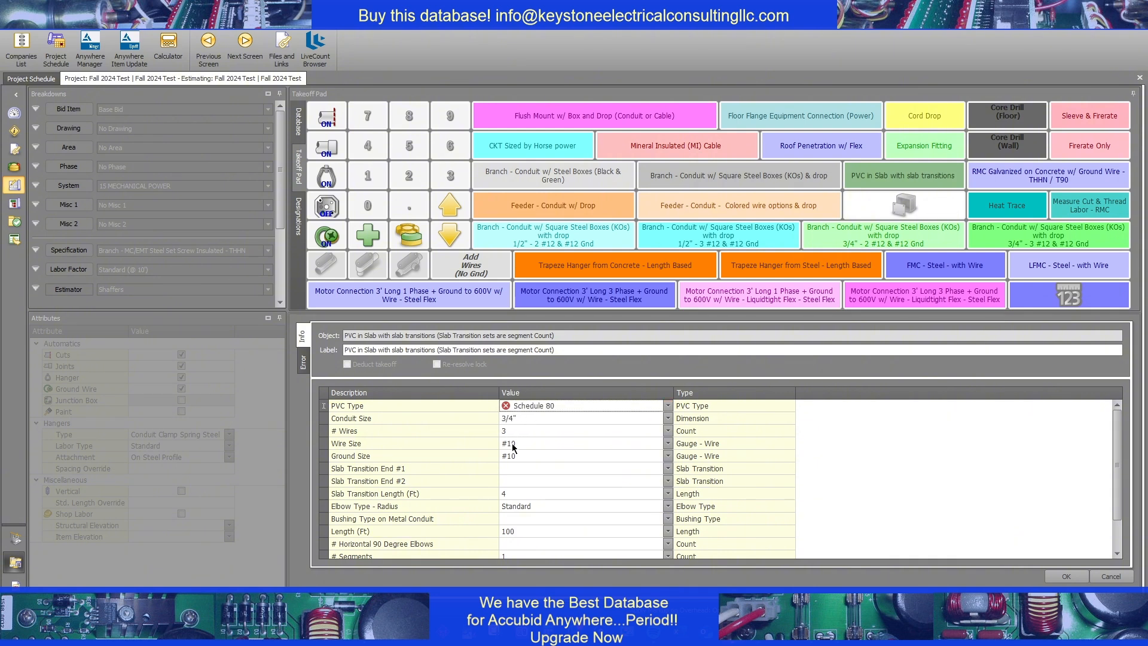
# Set Slab Transition End #1 of the PVC in-slab takeoff to PVC / Male adpt & Locknut
pyautogui.click(520, 469)
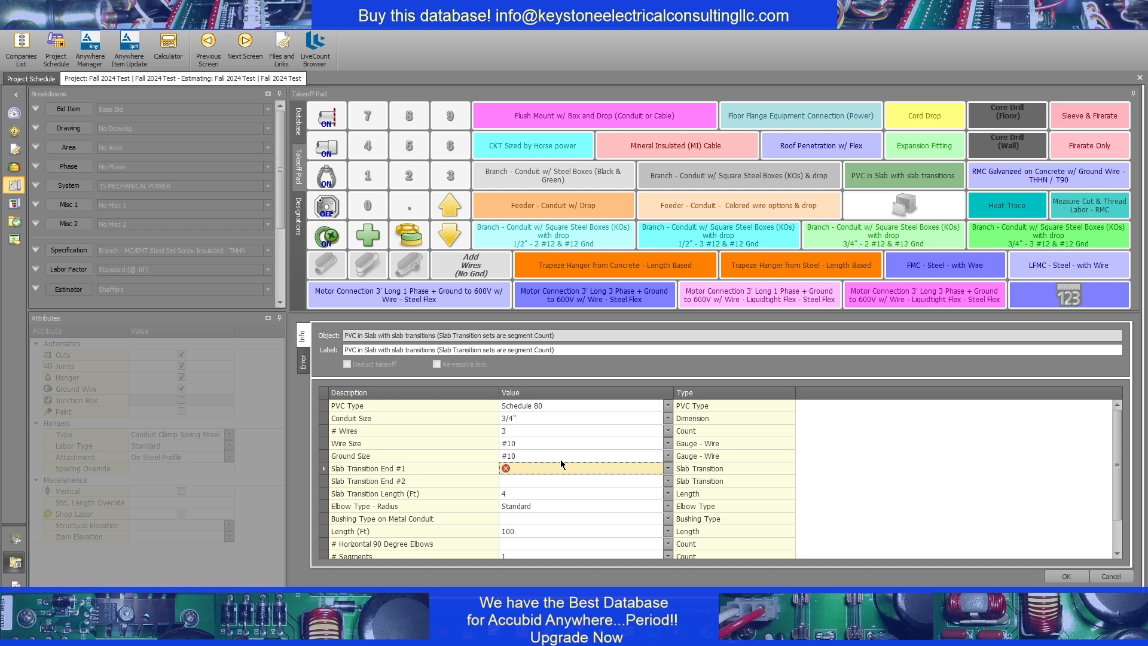
pyautogui.click(554, 467)
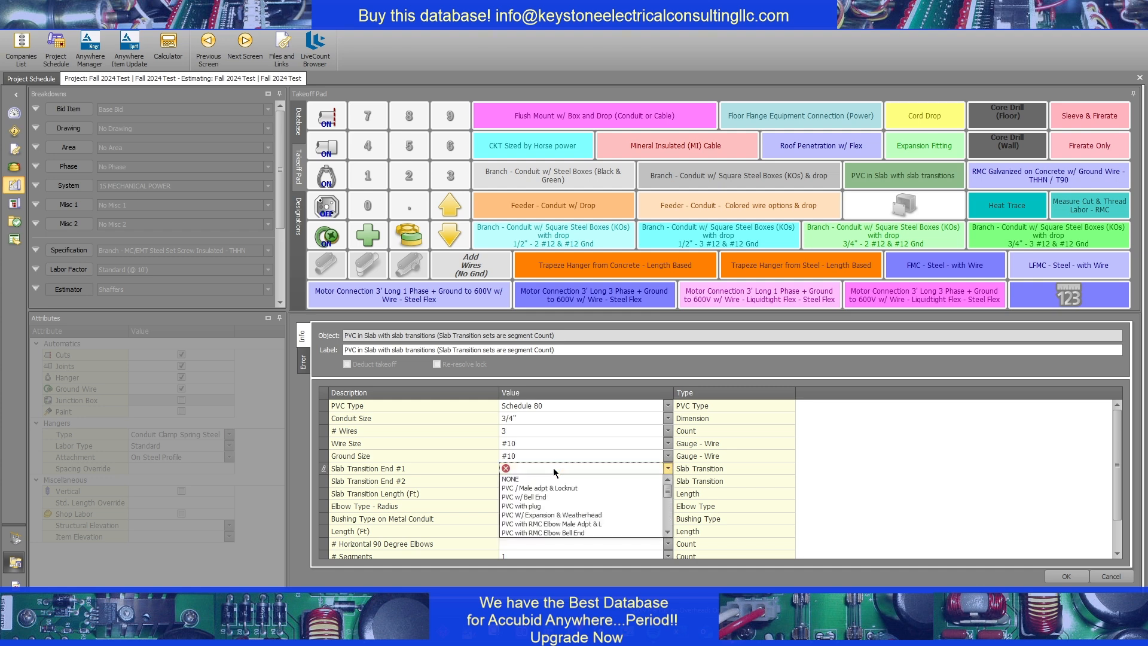
pyautogui.scroll(-2, 574, 505)
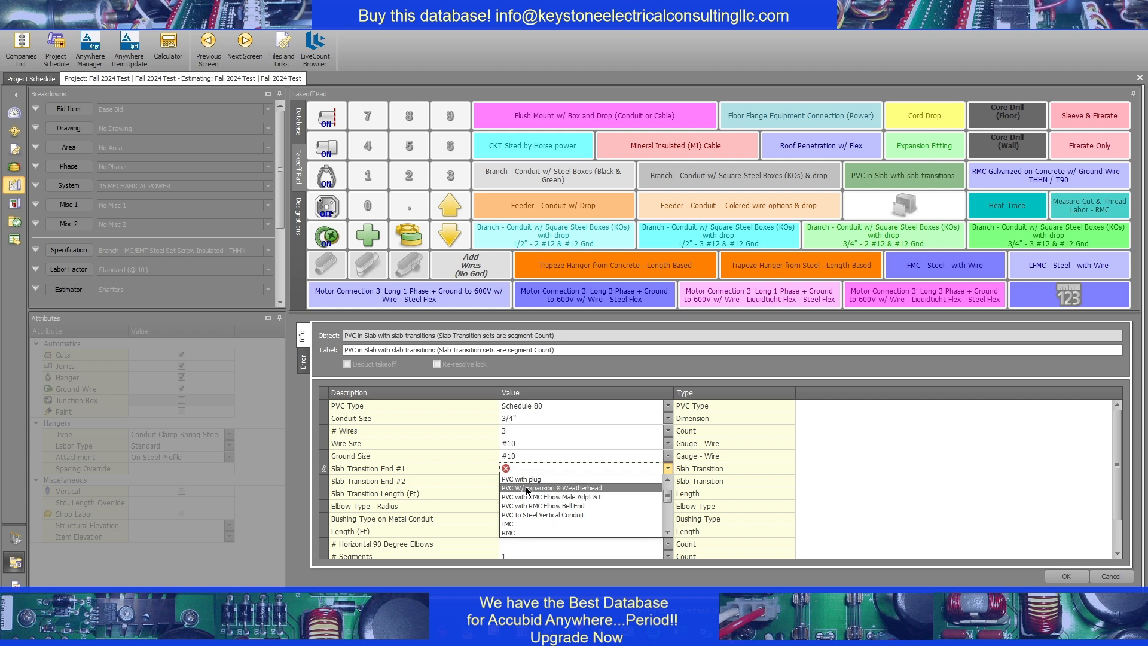
pyautogui.scroll(3, 526, 492)
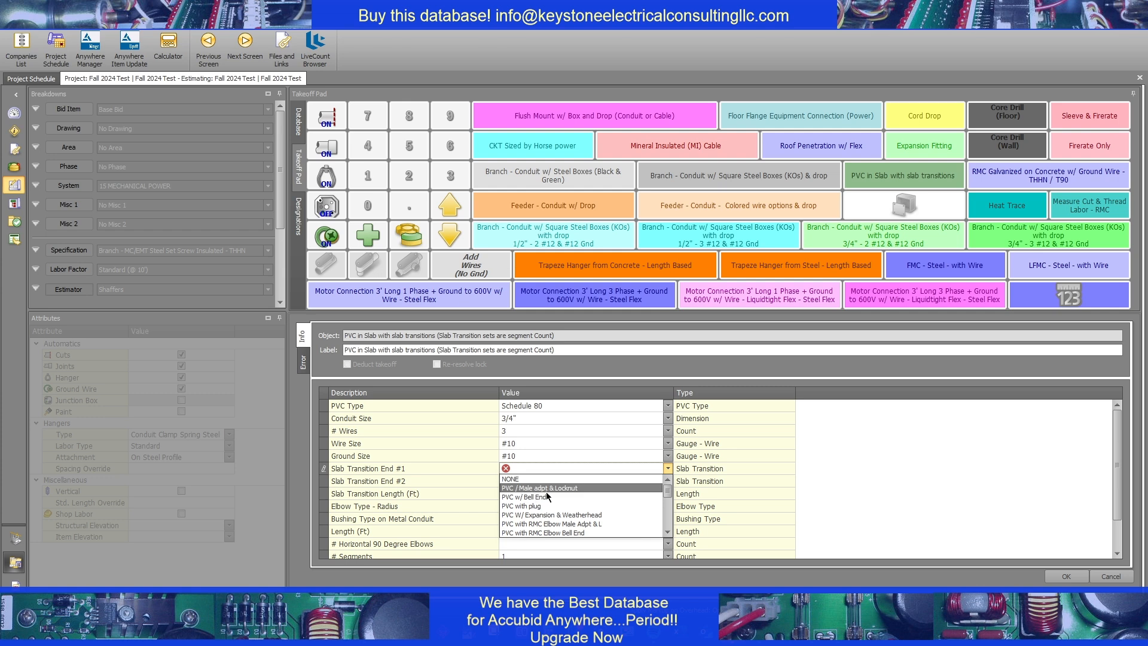
pyautogui.click(546, 489)
pyautogui.click(544, 468)
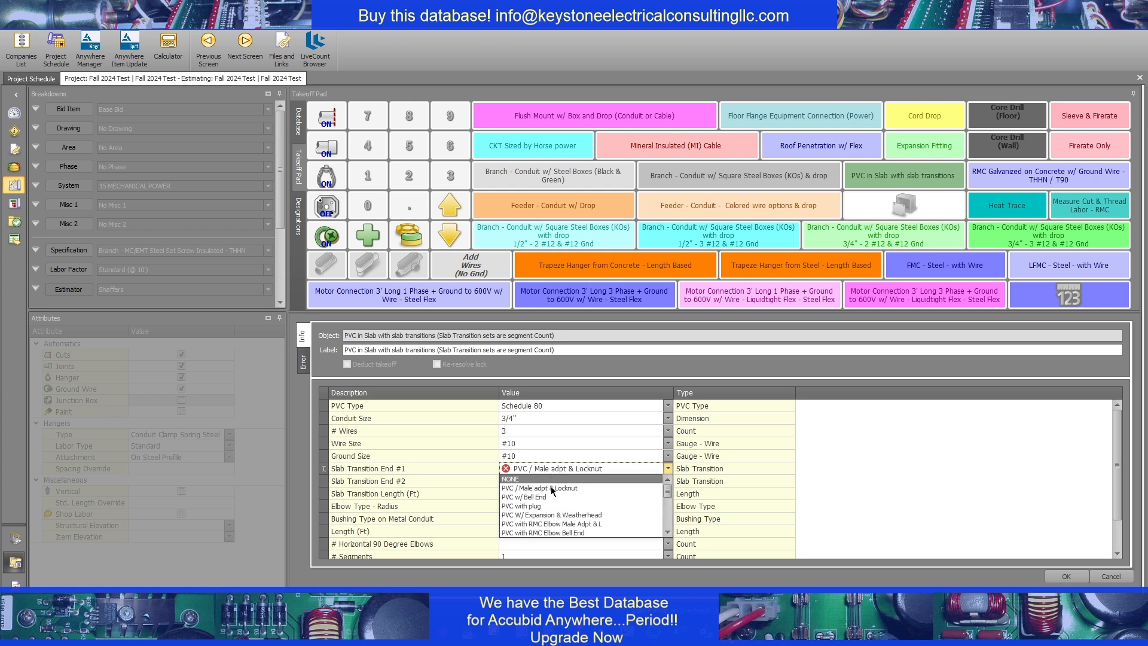
pyautogui.click(601, 472)
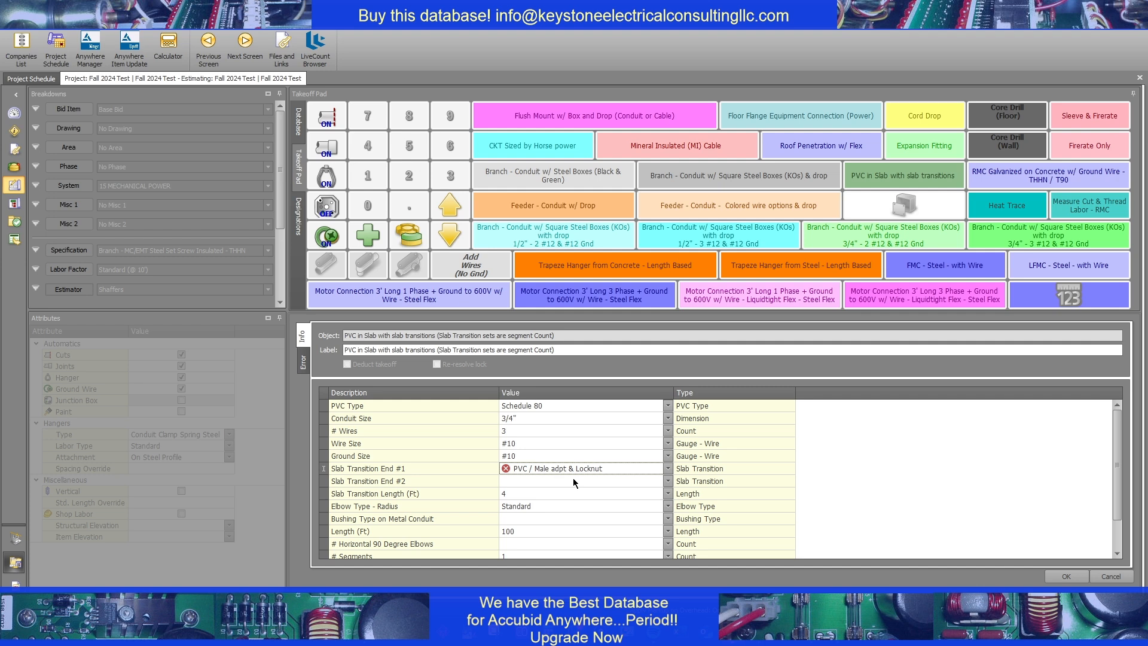
# Set Slab Transition End #2 of the PVC in-slab takeoff to RMC
pyautogui.click(572, 480)
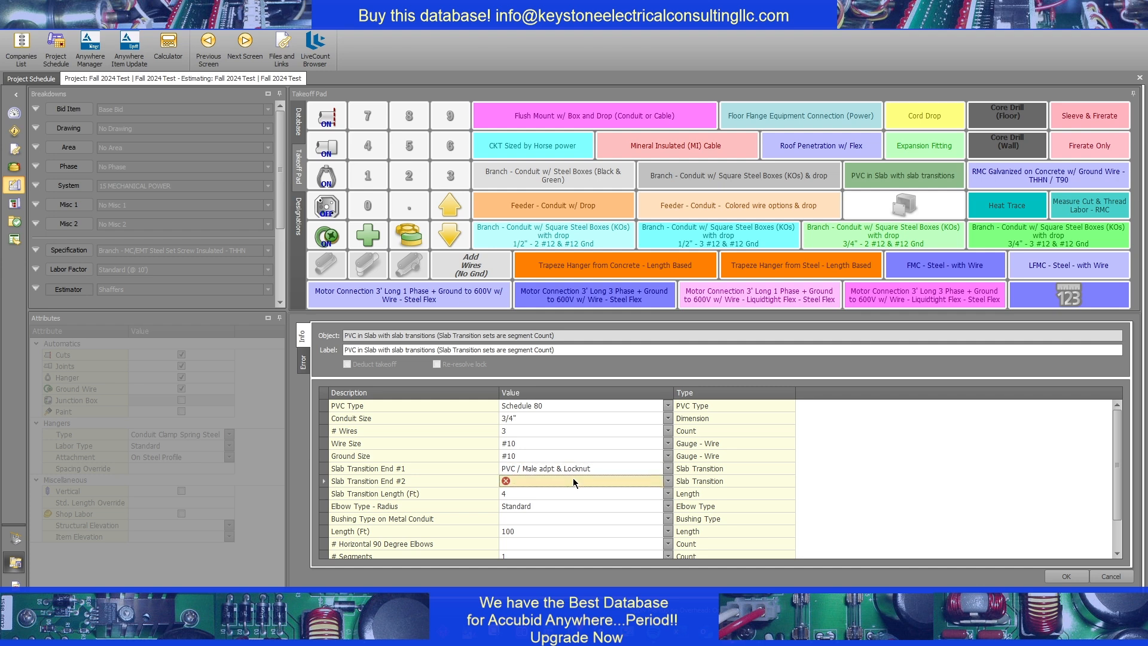
pyautogui.click(555, 481)
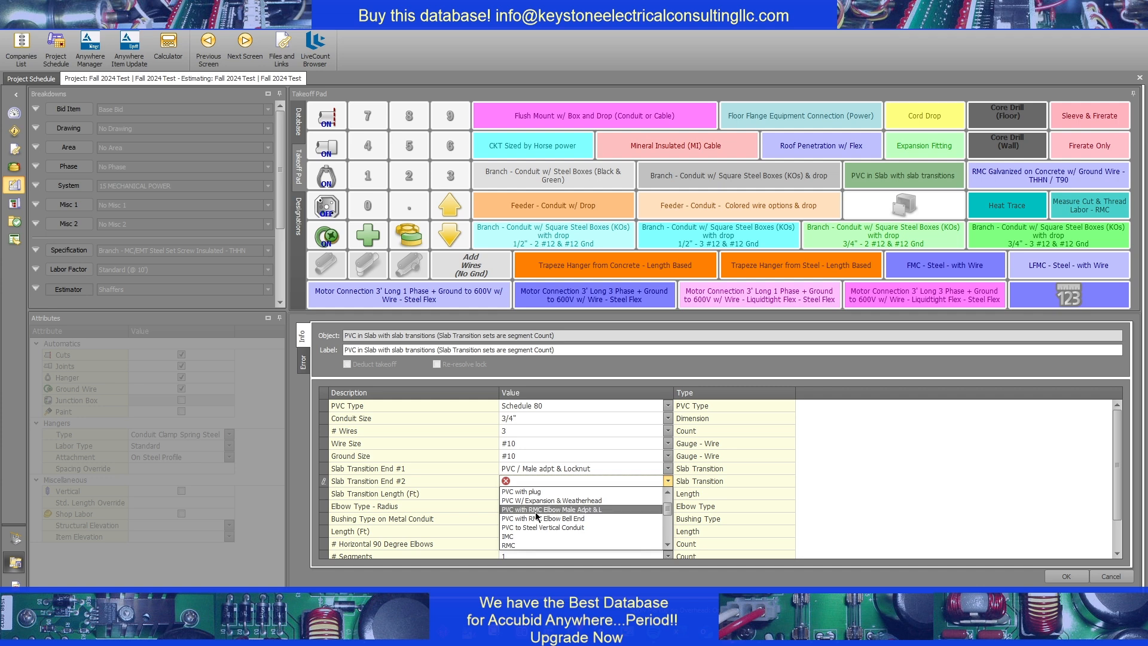
pyautogui.click(511, 545)
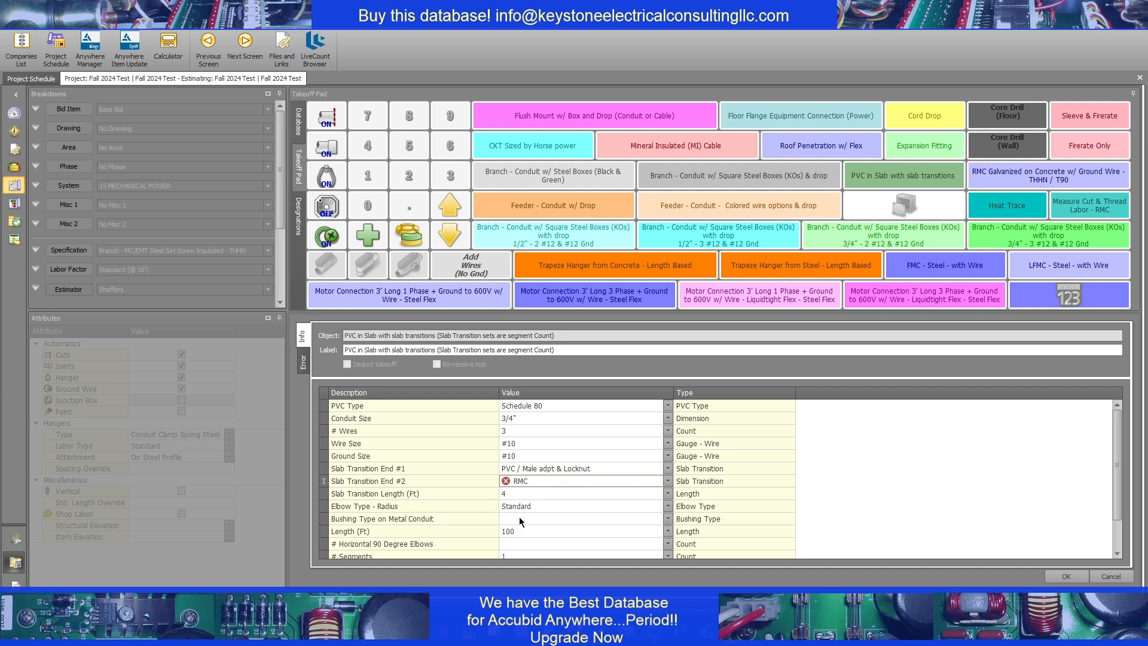
pyautogui.click(543, 490)
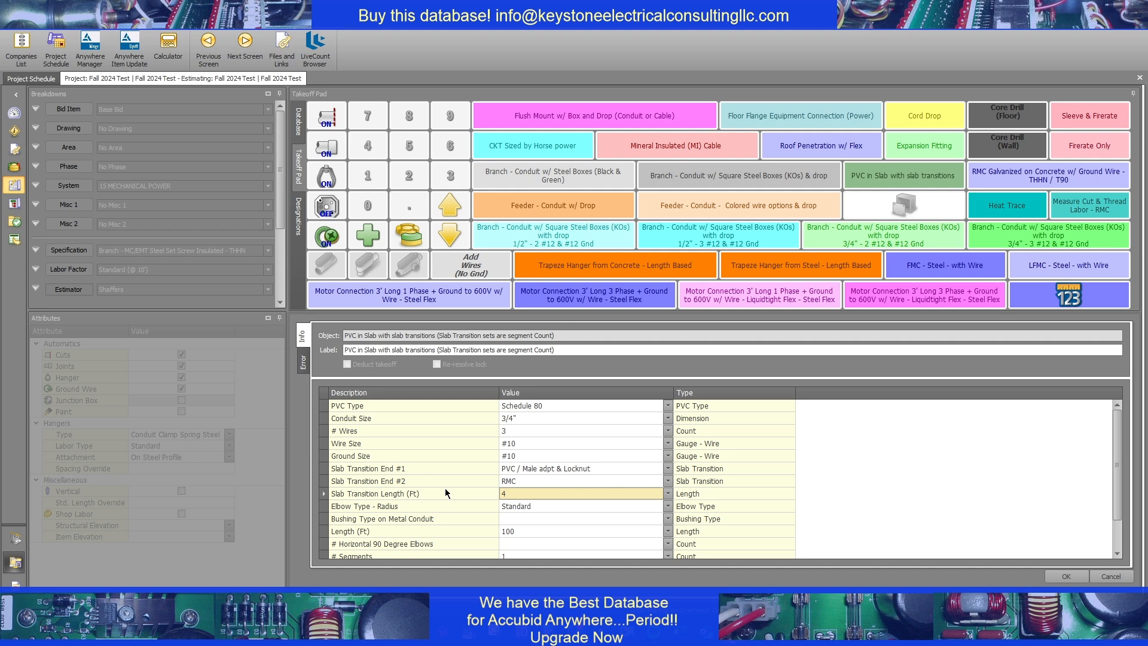
# Set the bushing type on metal conduit to Grounding-Insulated for the PVC in-slab takeoff
pyautogui.press('Return')
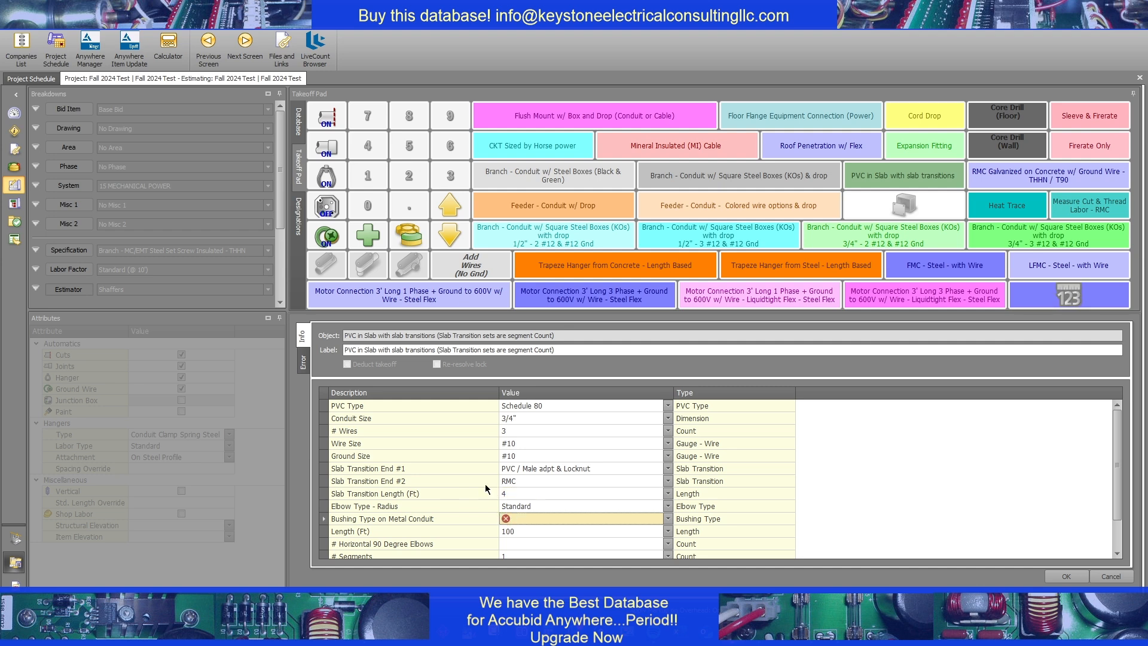
pyautogui.scroll(-1, 530, 506)
pyautogui.click(511, 504)
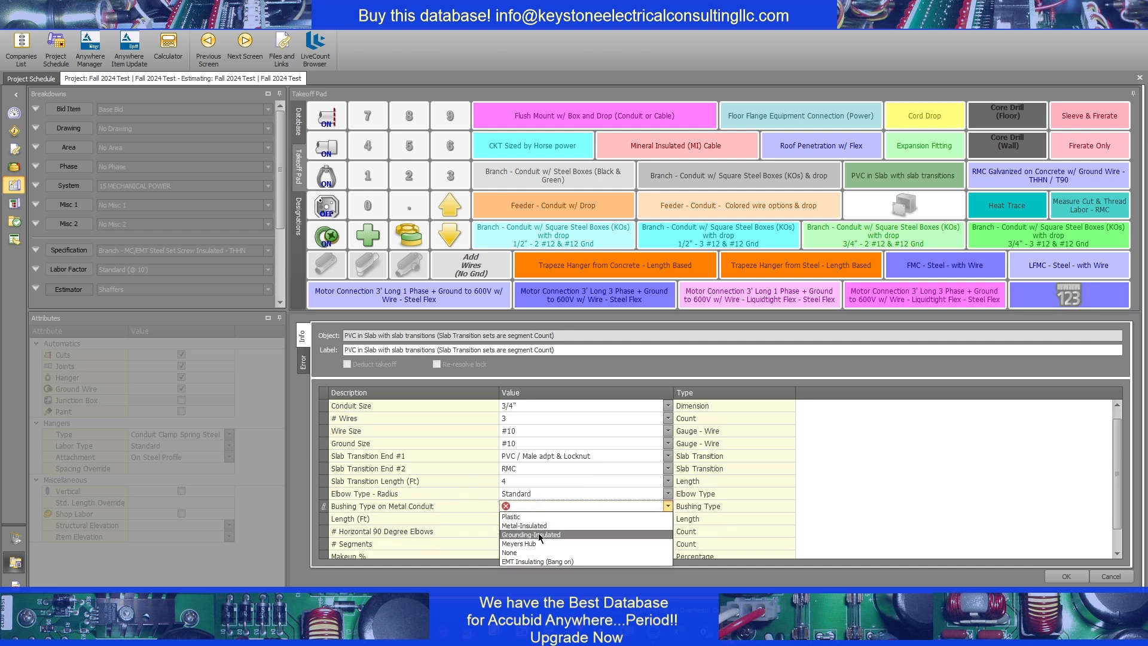
pyautogui.click(538, 533)
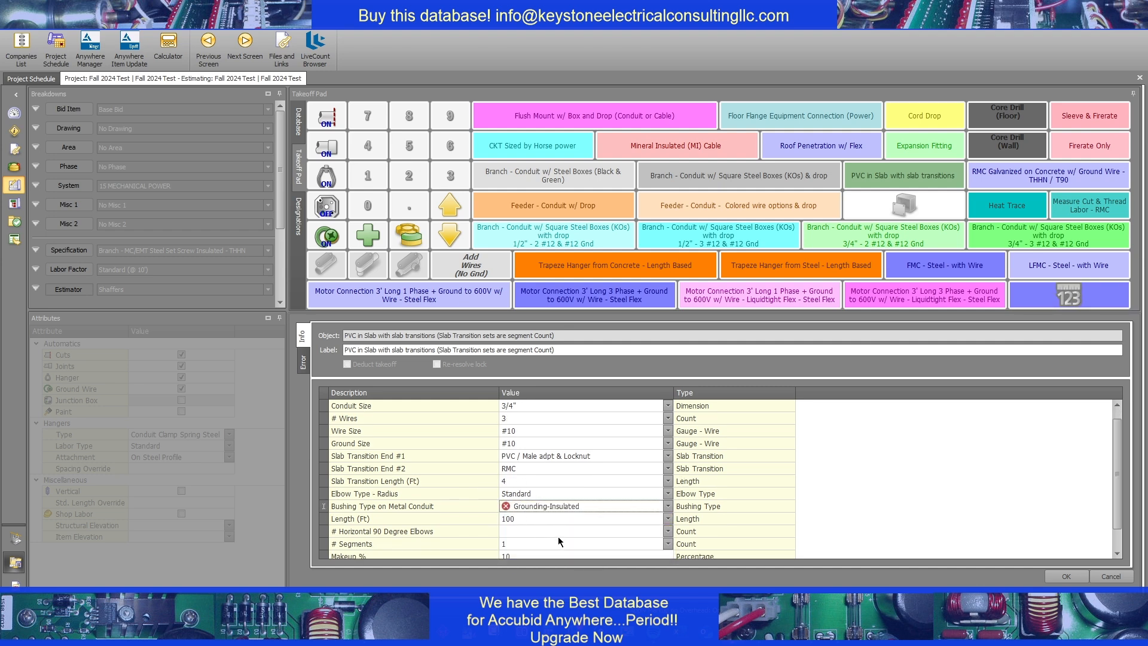
# Set the number of horizontal 90 degree elbows to 0 and submit the PVC in-slab takeoff
pyautogui.click(532, 531)
pyautogui.scroll(-1, 548, 518)
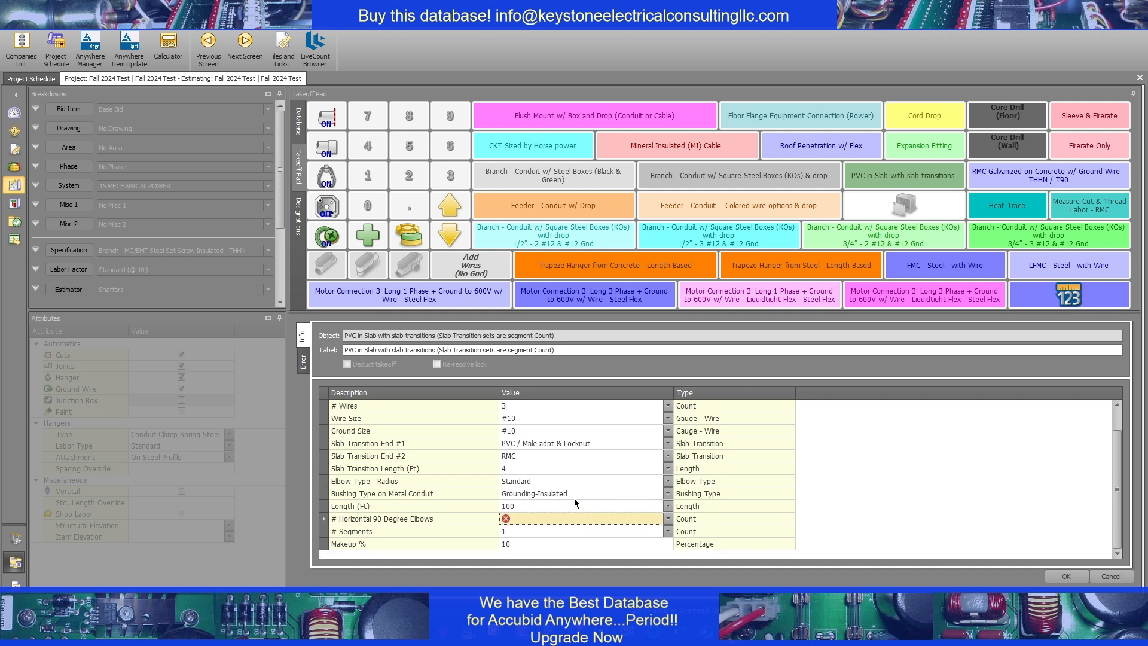
pyautogui.click(560, 518)
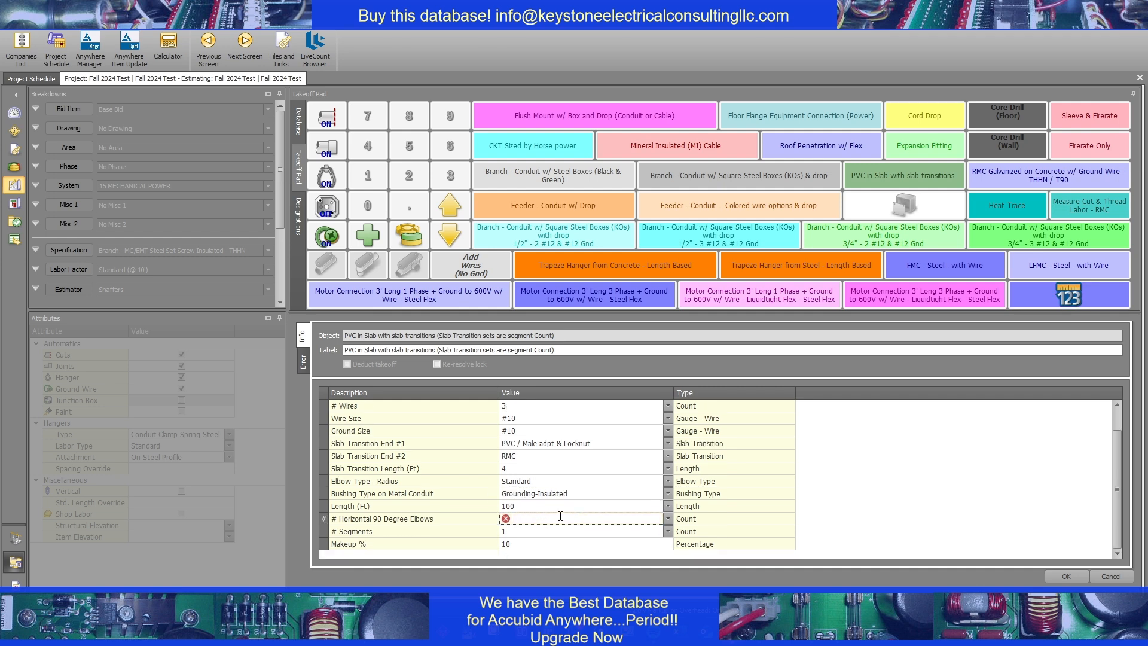
pyautogui.write('0')
pyautogui.press('Return')
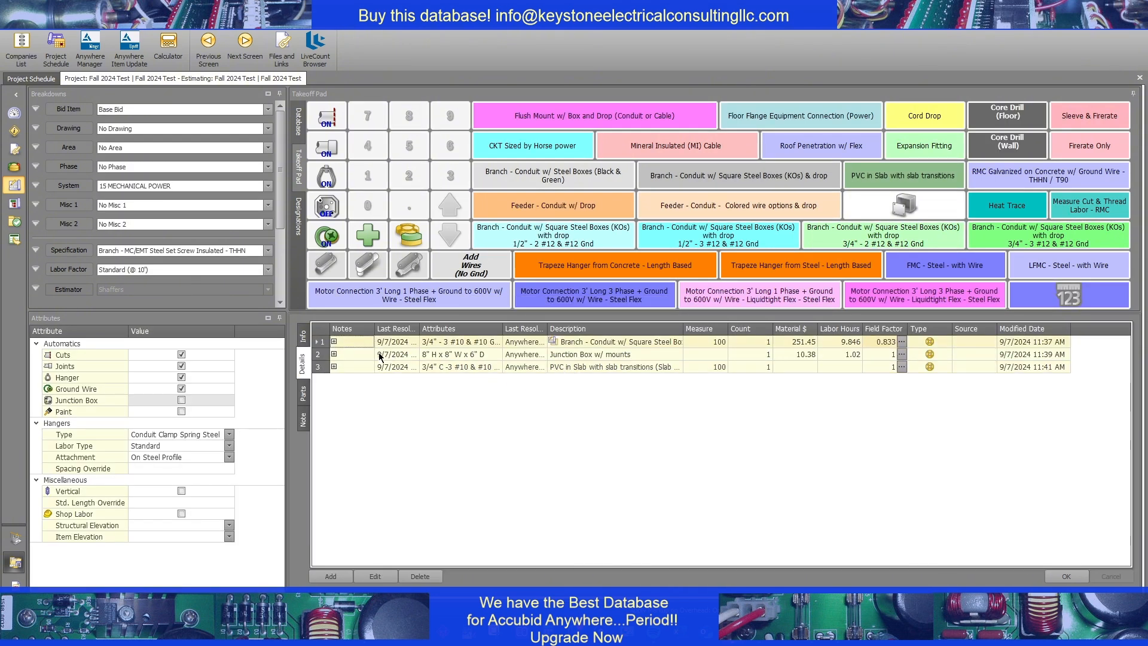
# Expand the PVC in Slab takeoff's item breakdown and examine its conduit, cement, wire and transition fitting entries
pyautogui.click(584, 339)
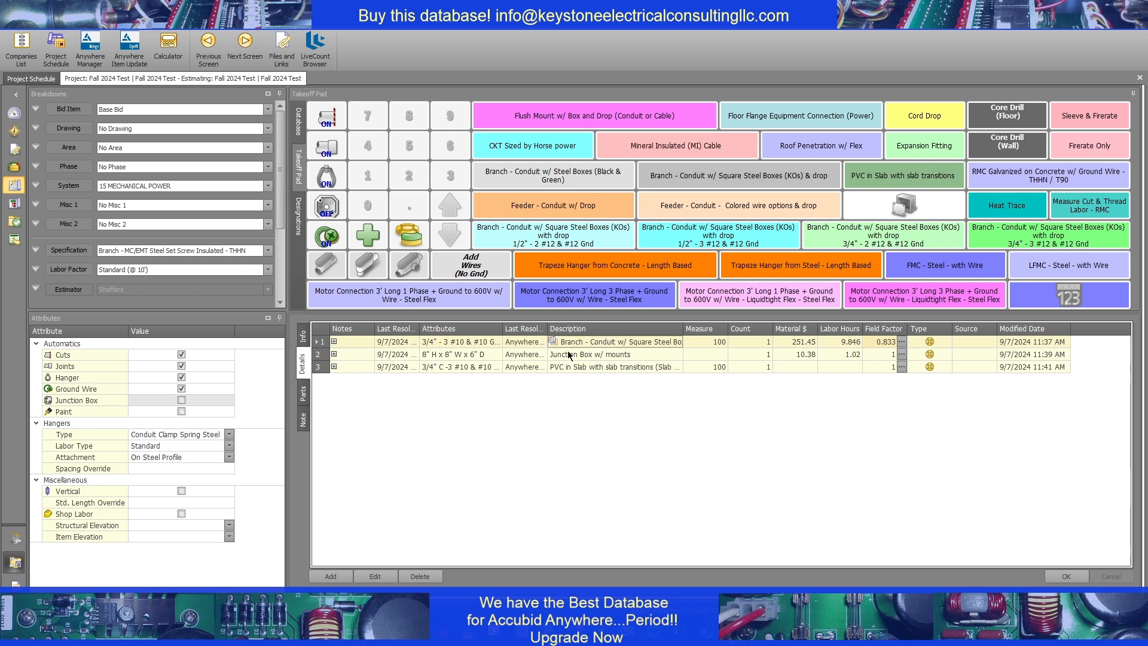
pyautogui.click(583, 354)
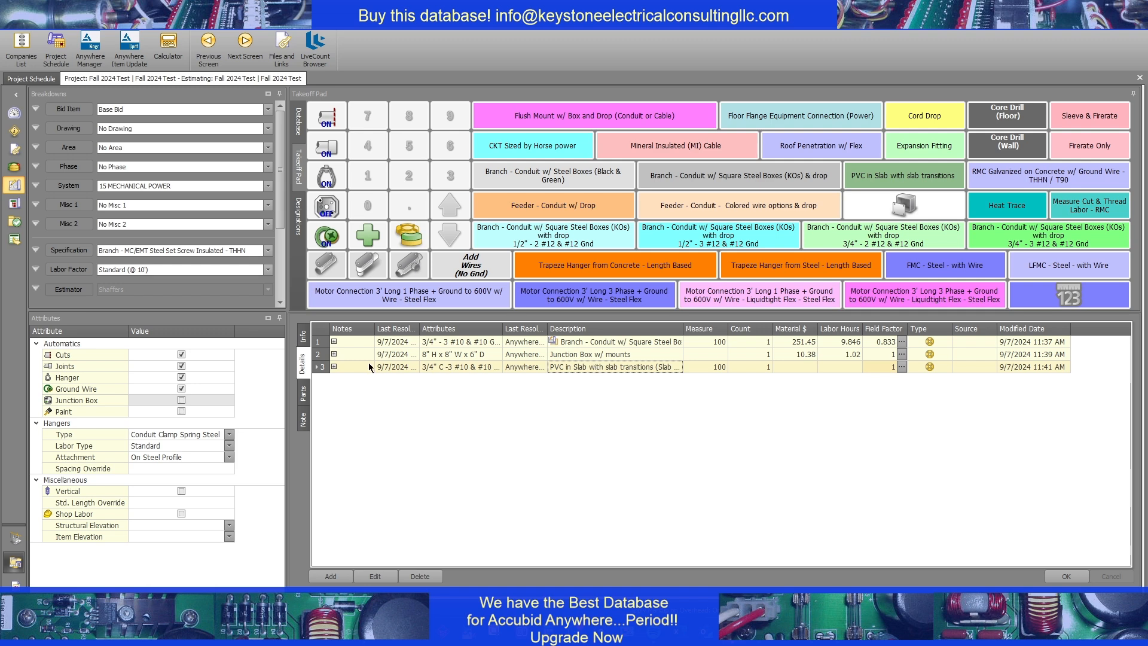
pyautogui.click(334, 366)
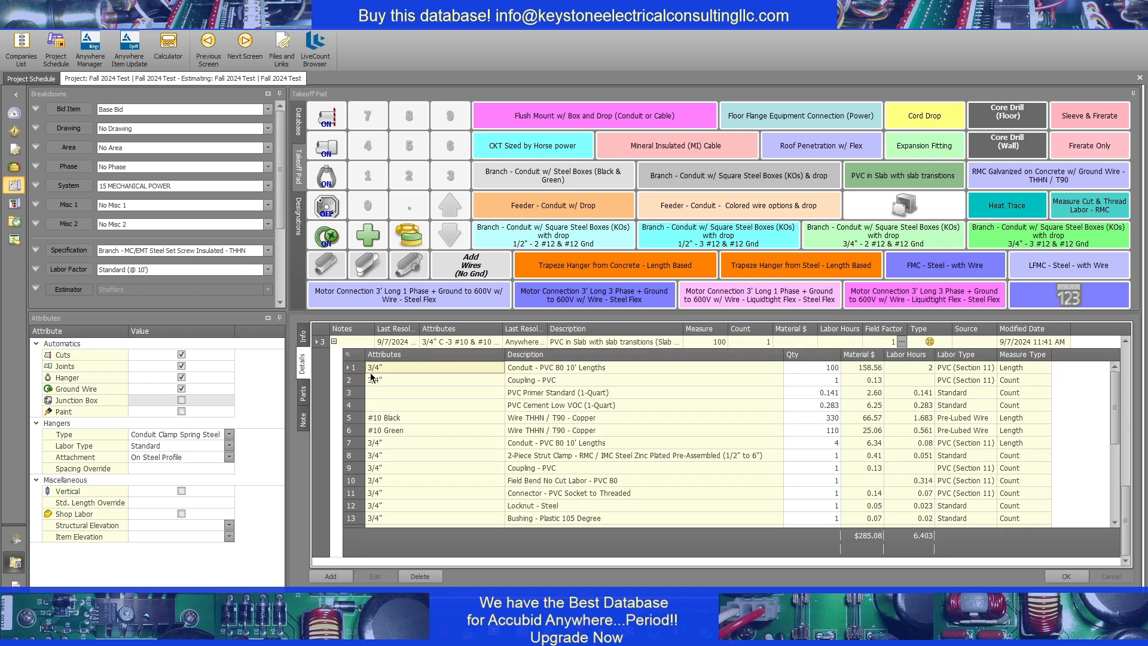
pyautogui.click(552, 406)
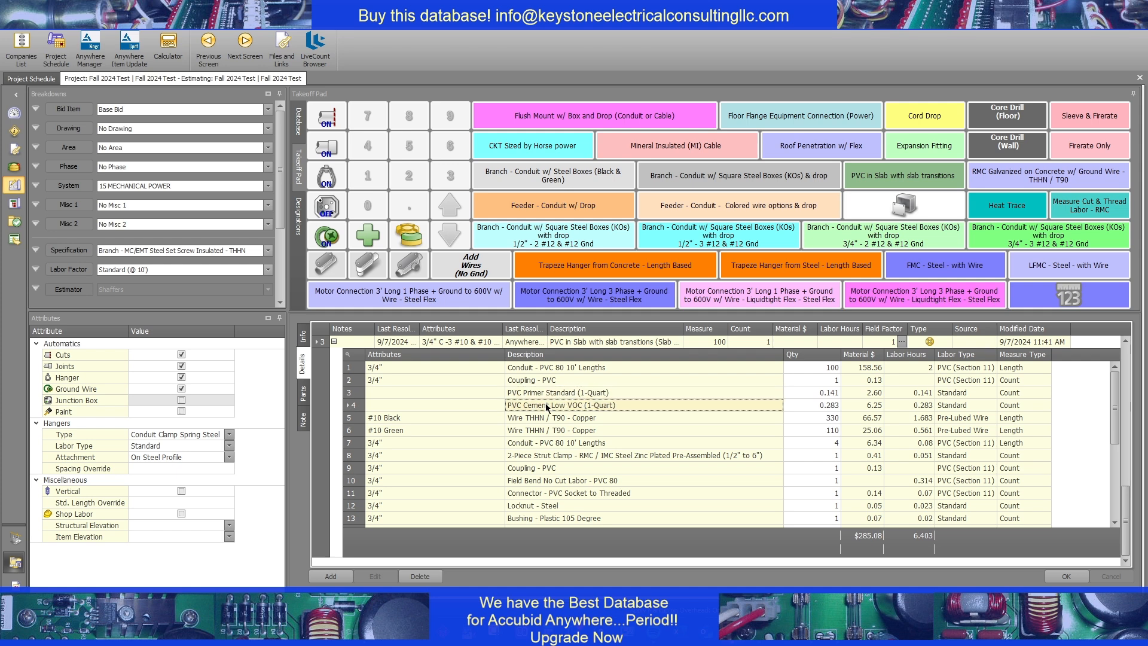
pyautogui.scroll(-3, 577, 423)
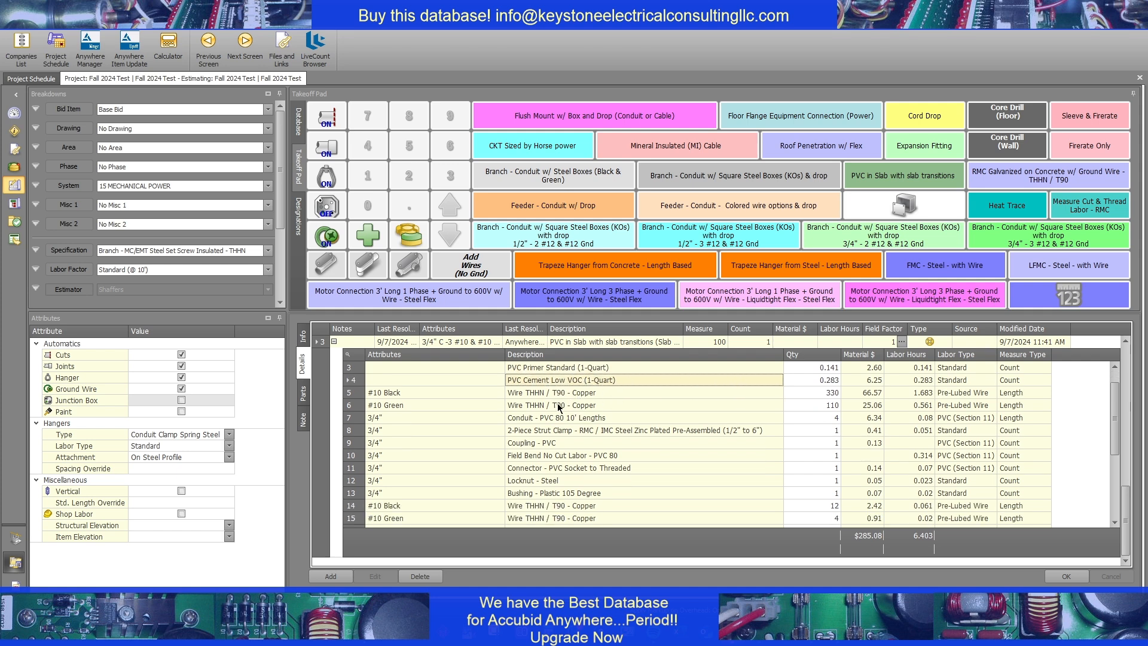
pyautogui.scroll(-2, 548, 403)
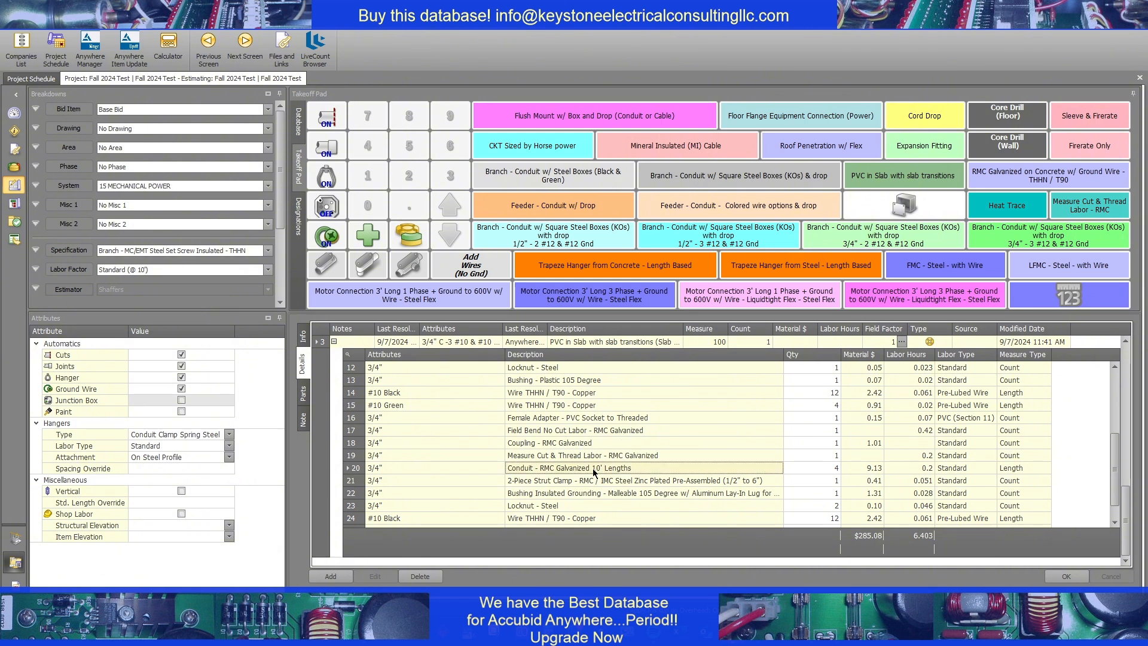
# Check the quantities of the RMC and PVC transition conduit and the main PVC run, and collapse the takeoff's breakdown
pyautogui.click(808, 469)
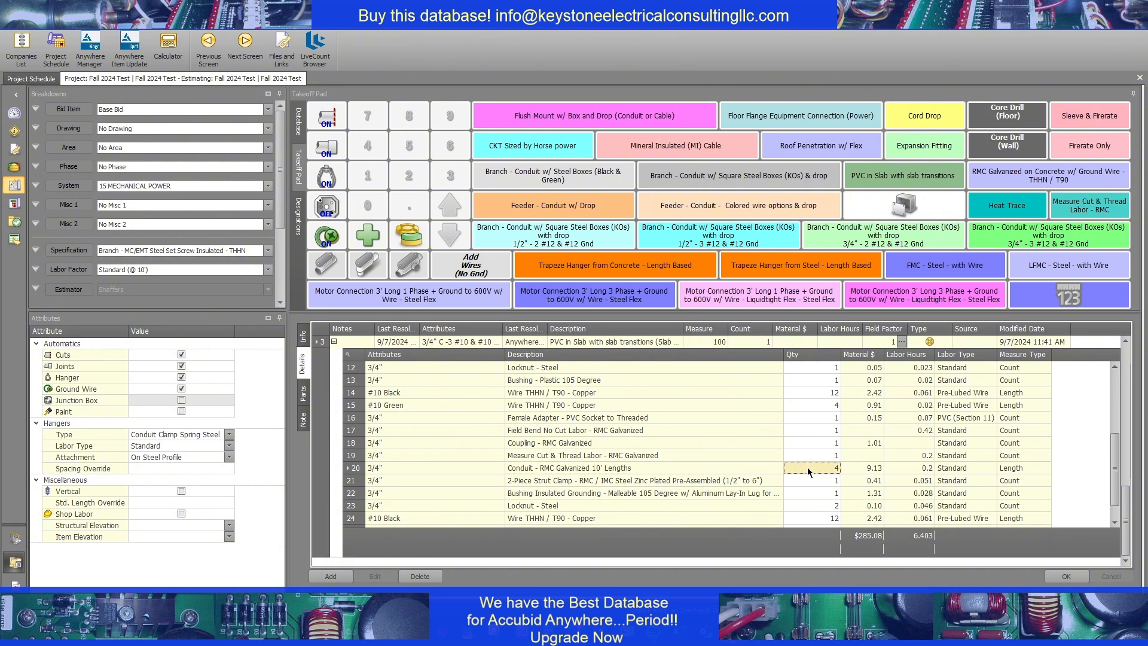
pyautogui.scroll(1, 666, 446)
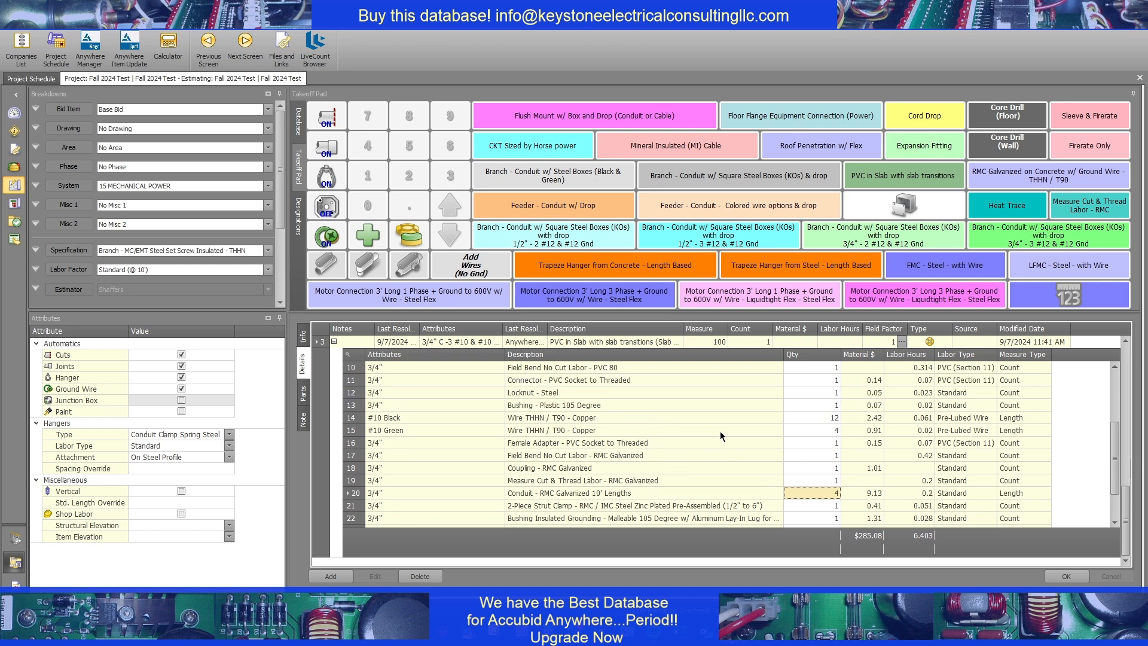
pyautogui.click(630, 430)
pyautogui.scroll(1, 630, 431)
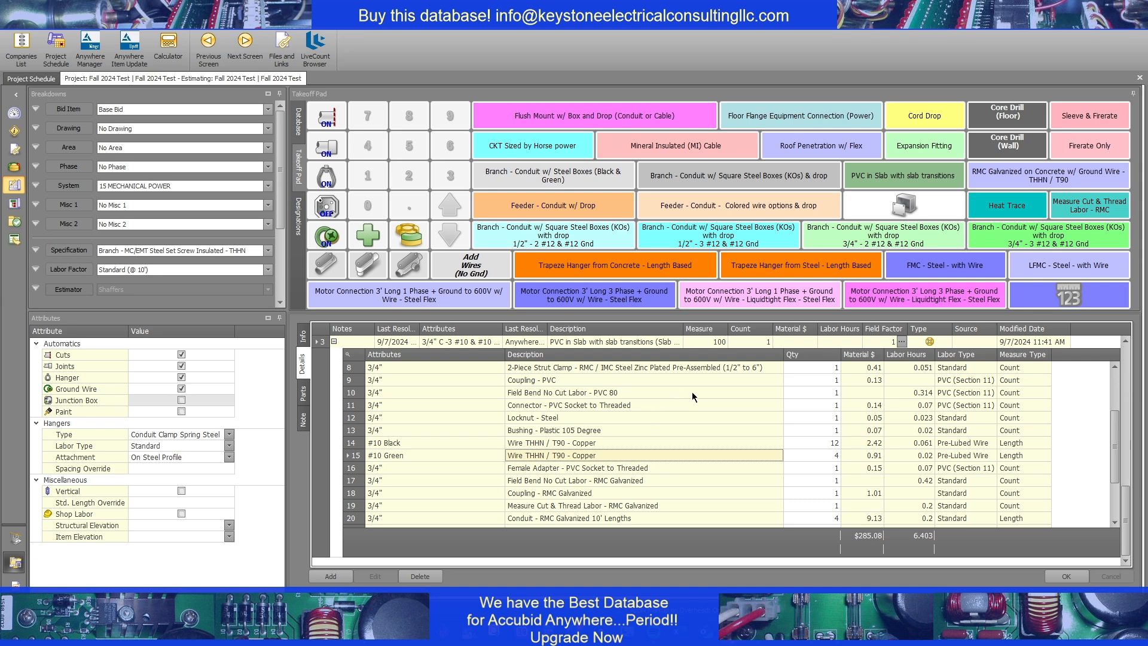
pyautogui.scroll(1, 691, 393)
pyautogui.click(824, 367)
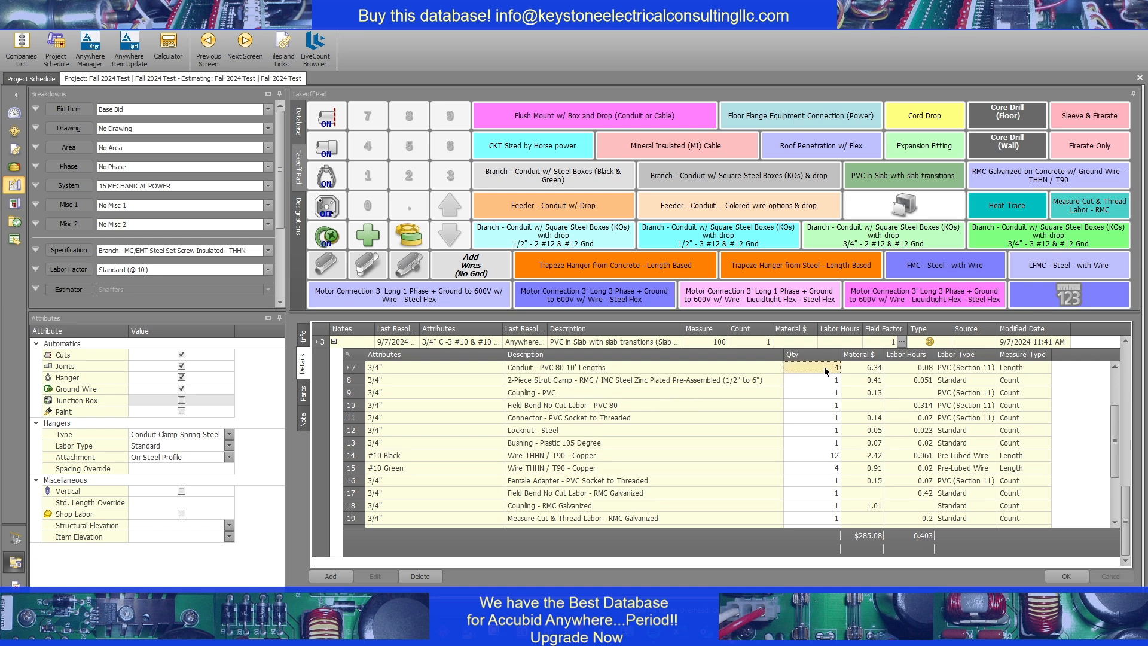
pyautogui.scroll(2, 805, 385)
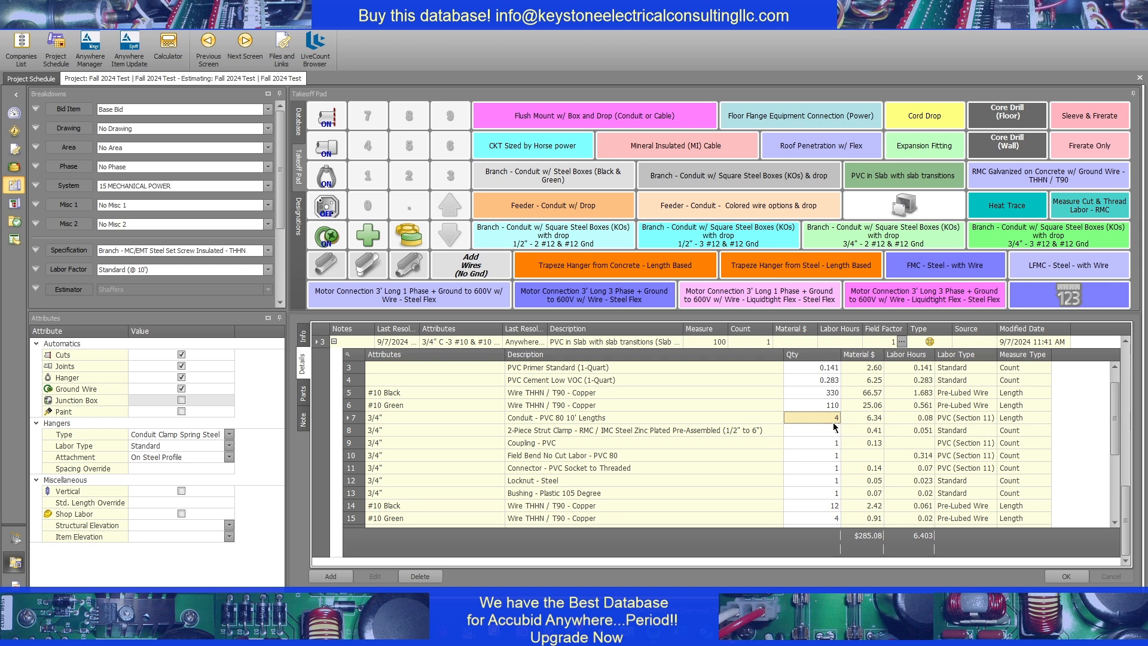
pyautogui.scroll(1, 835, 427)
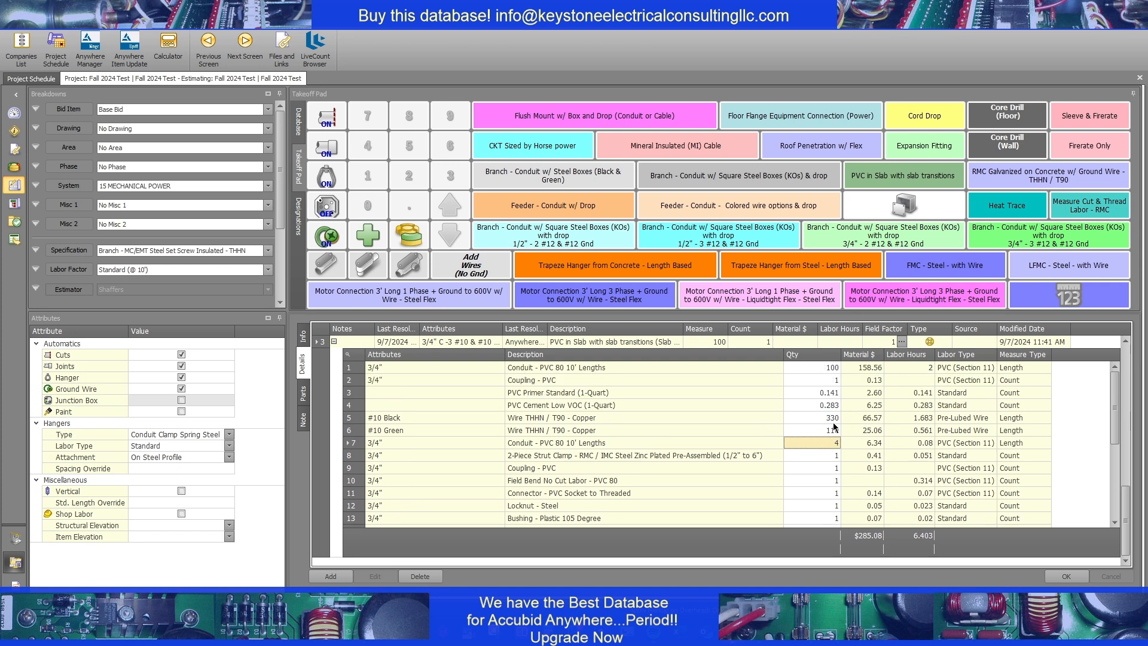
pyautogui.click(823, 368)
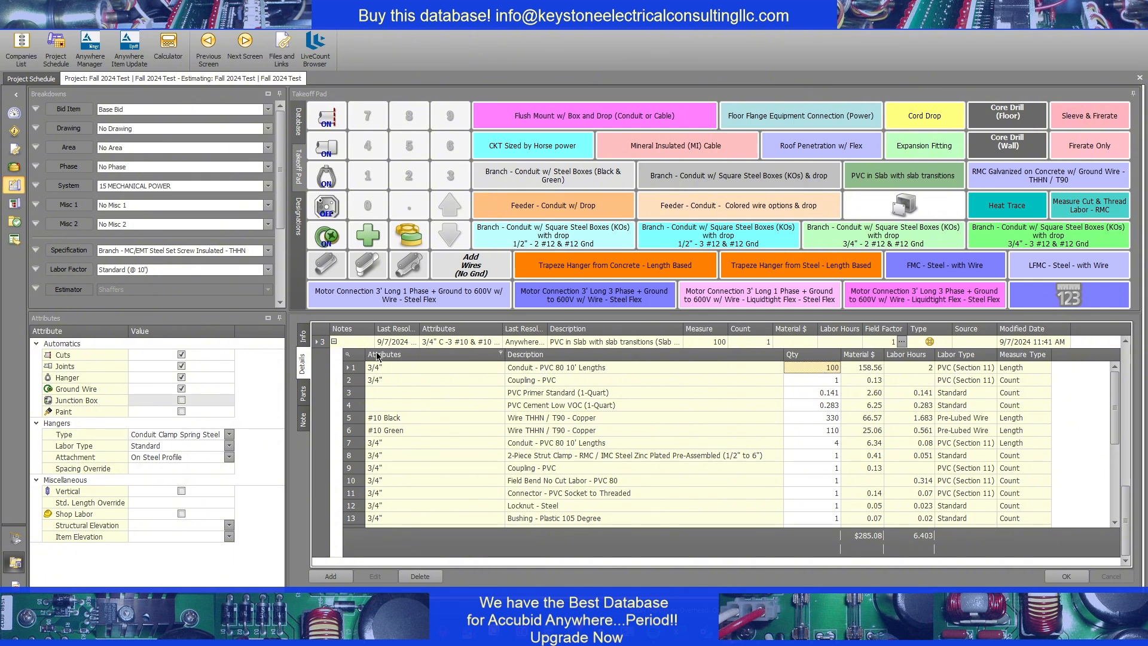
pyautogui.click(333, 341)
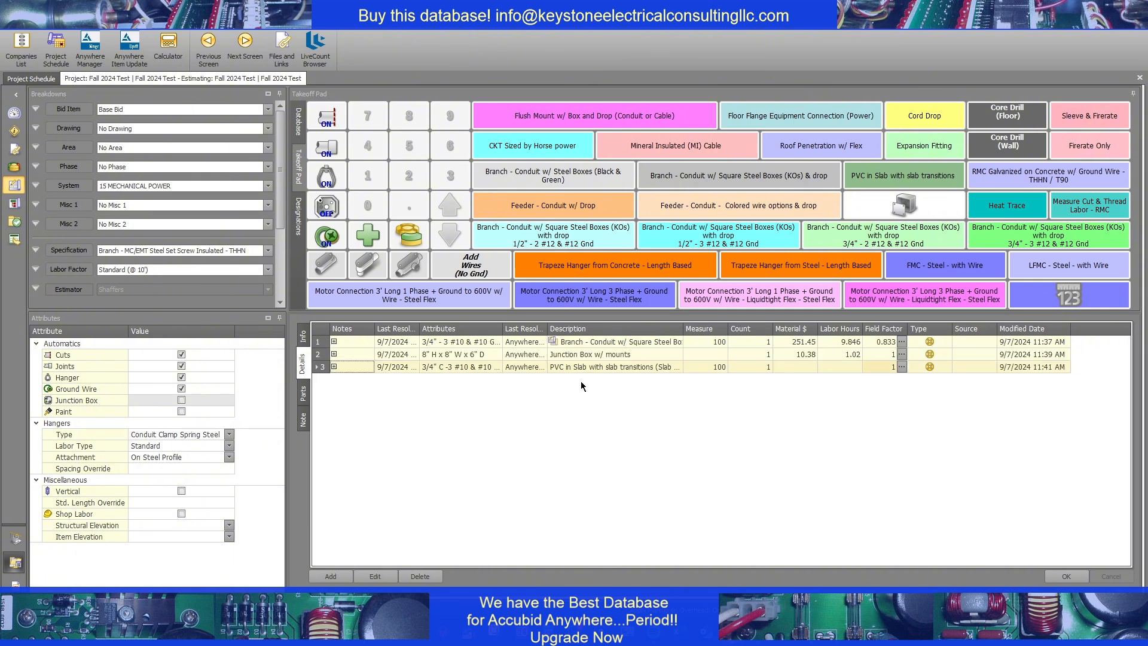
# Reopen the PVC in Slab with slab transitions takeoff for editing and change its length to 40 ft
pyautogui.click(709, 343)
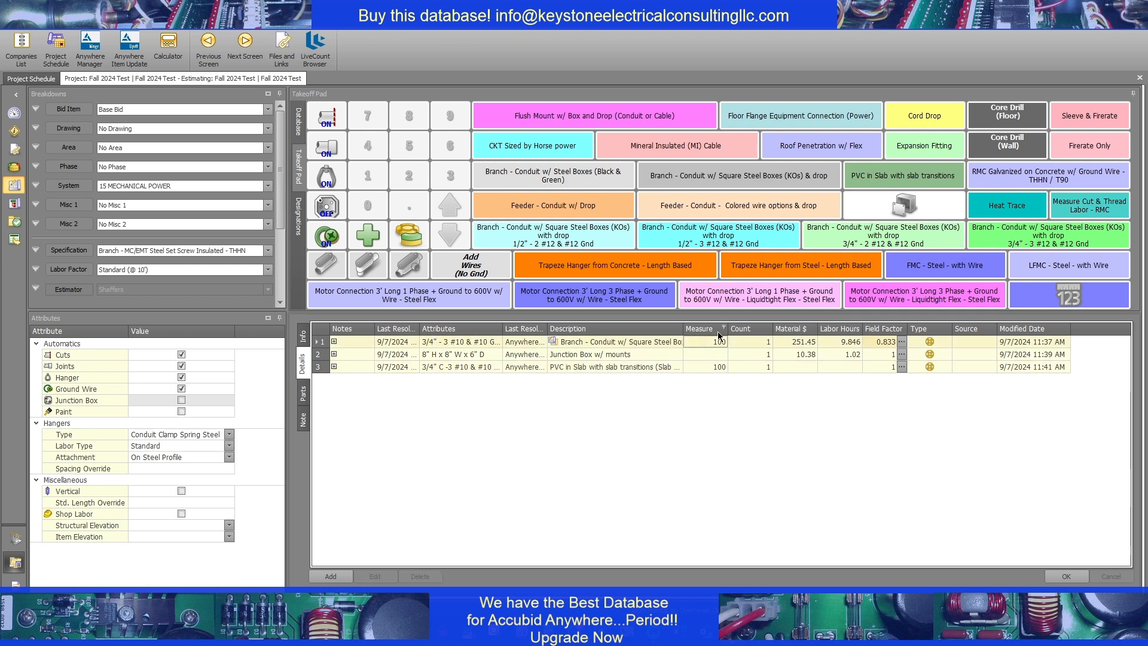
pyautogui.click(612, 367)
pyautogui.doubleClick(610, 366)
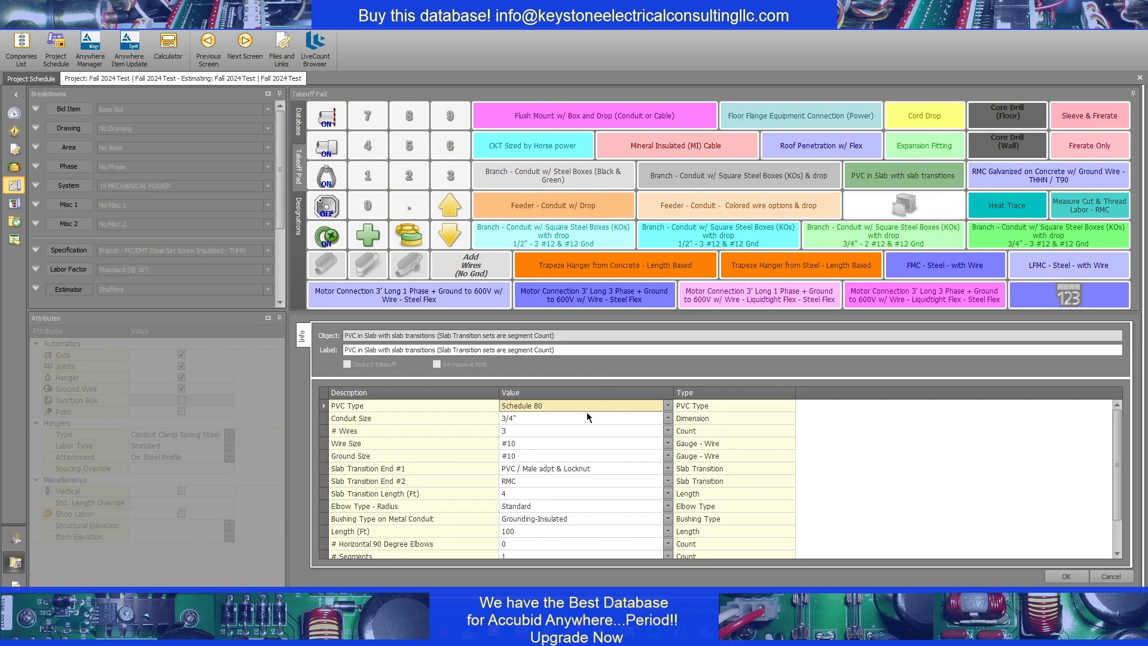
pyautogui.scroll(-1, 520, 460)
pyautogui.click(524, 507)
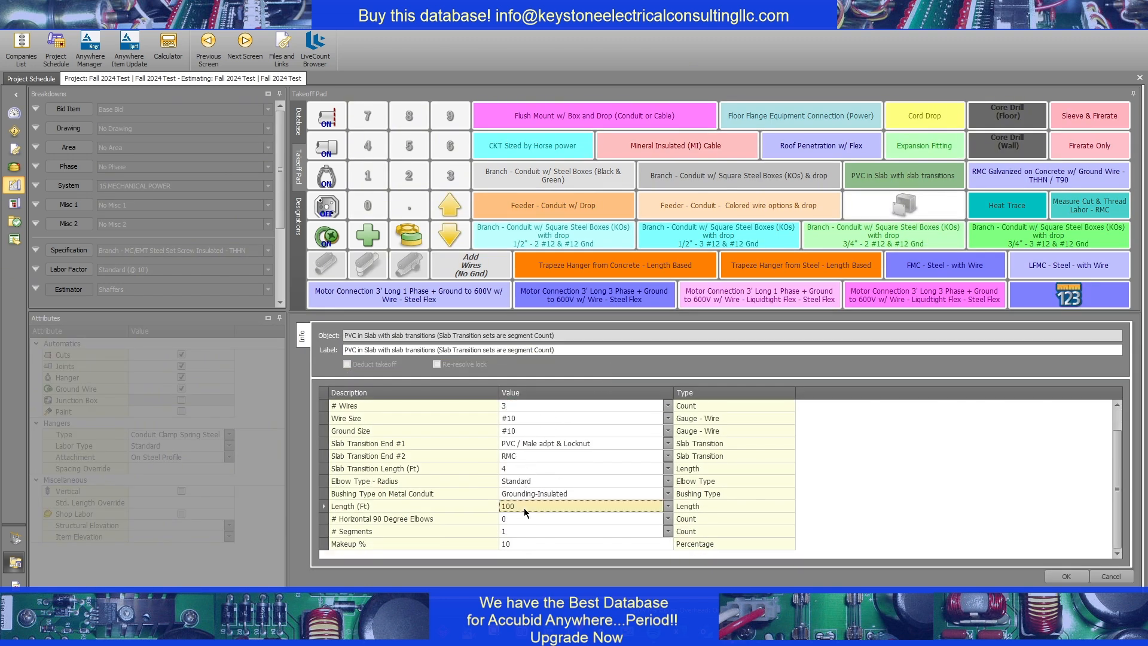
pyautogui.write('400000')
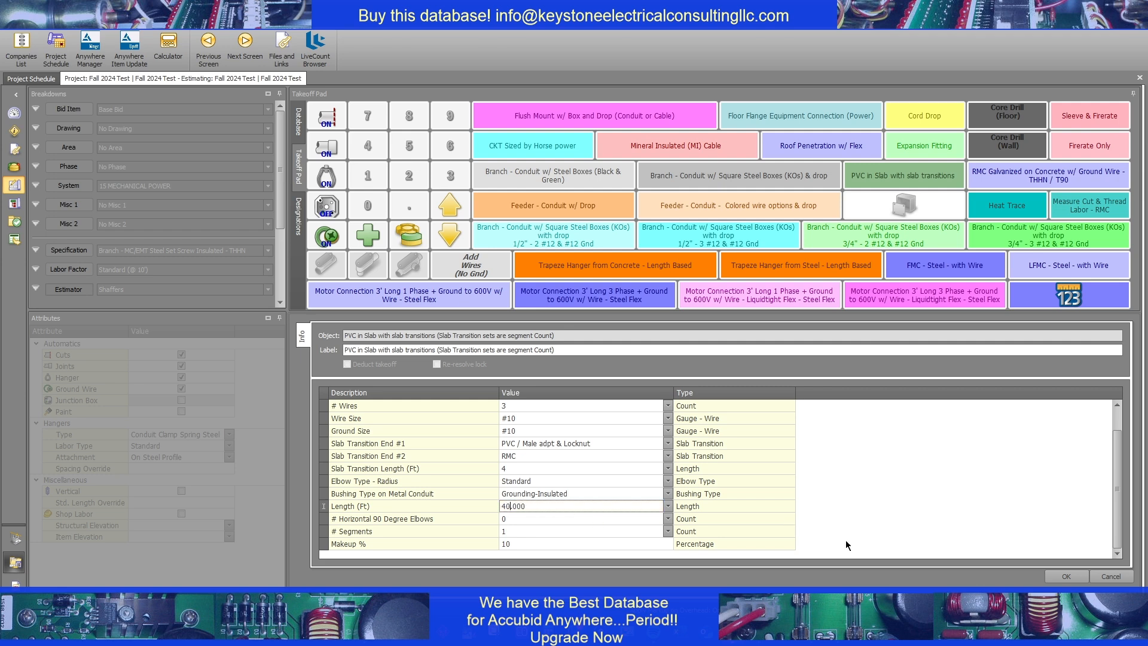
pyautogui.click(1064, 576)
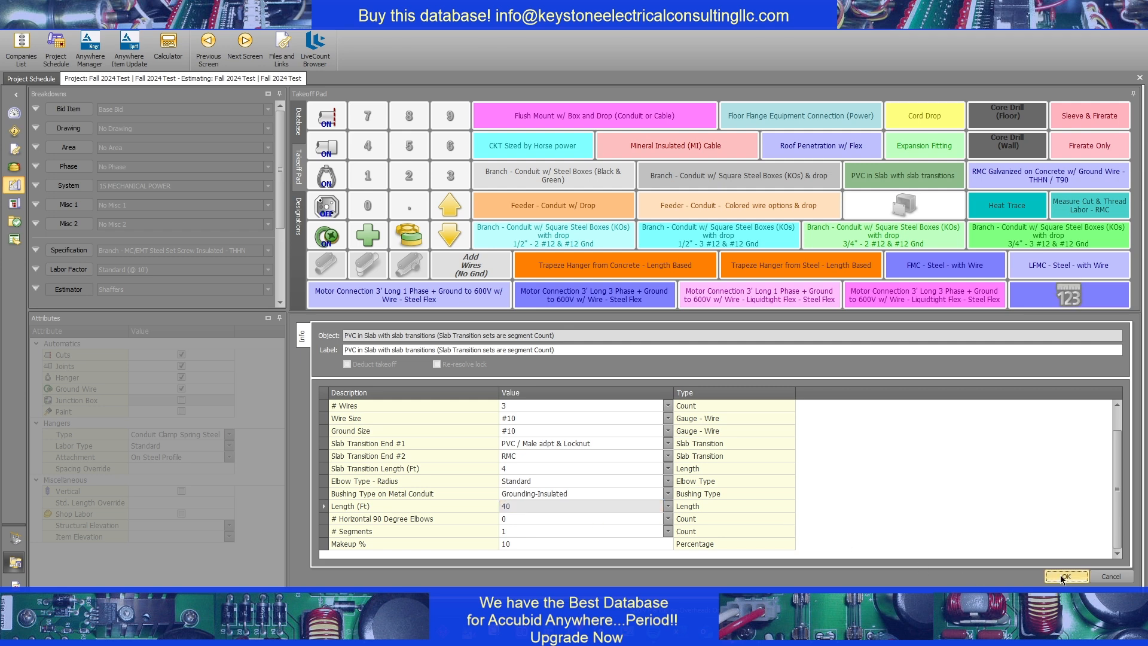
# Save the PVC in Slab edit and add a Screw Cvr - Pntd STL NEMA 3R junction box sized 8" H x 8" W x 6" D with a mounting profile
pyautogui.click(1063, 578)
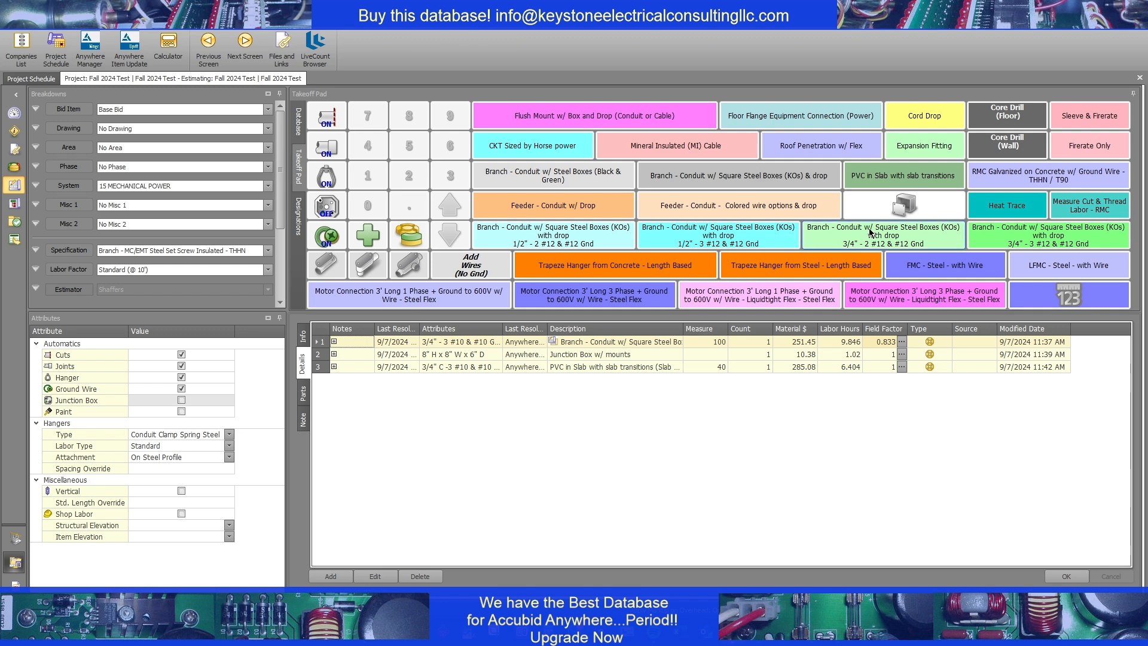
pyautogui.click(889, 211)
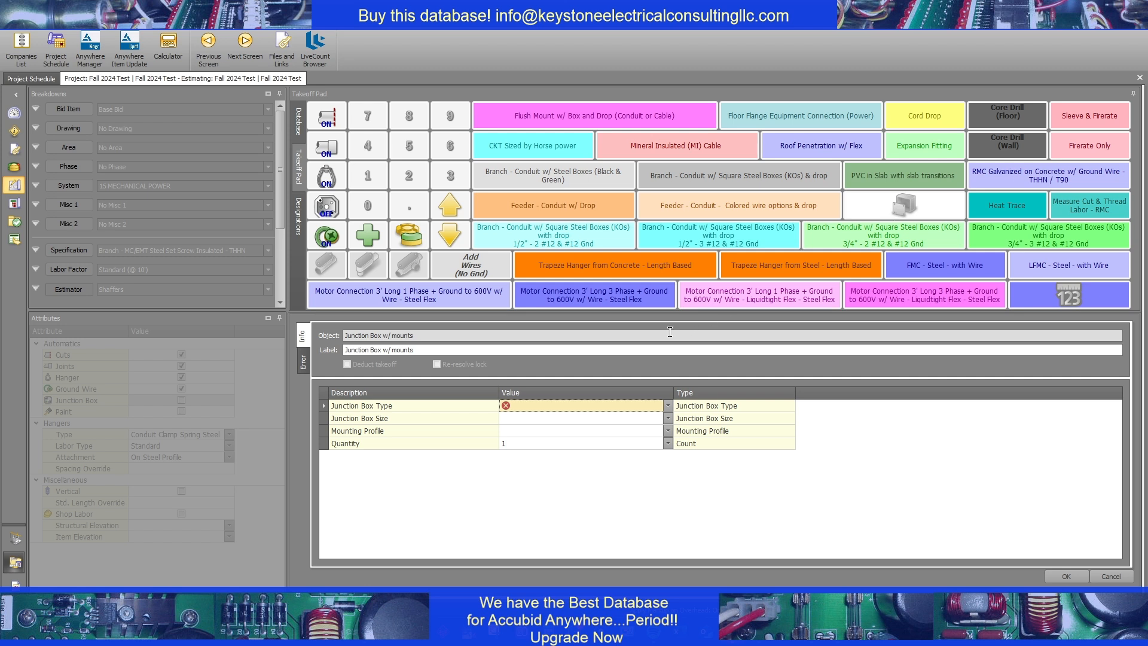
pyautogui.click(597, 403)
pyautogui.click(585, 461)
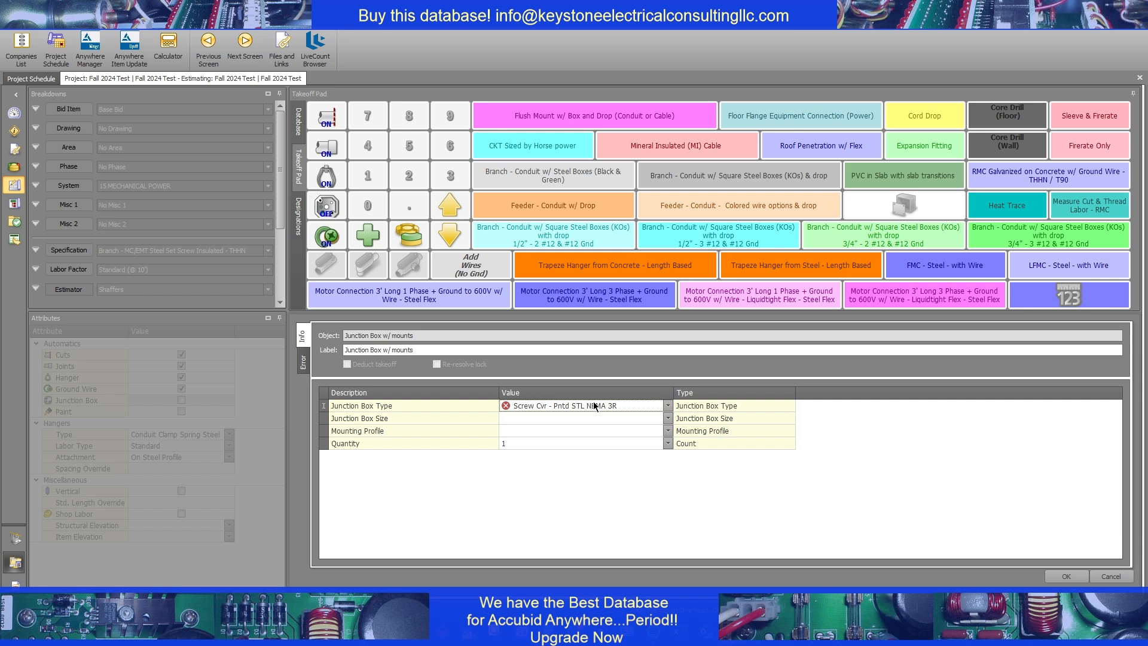
pyautogui.click(581, 418)
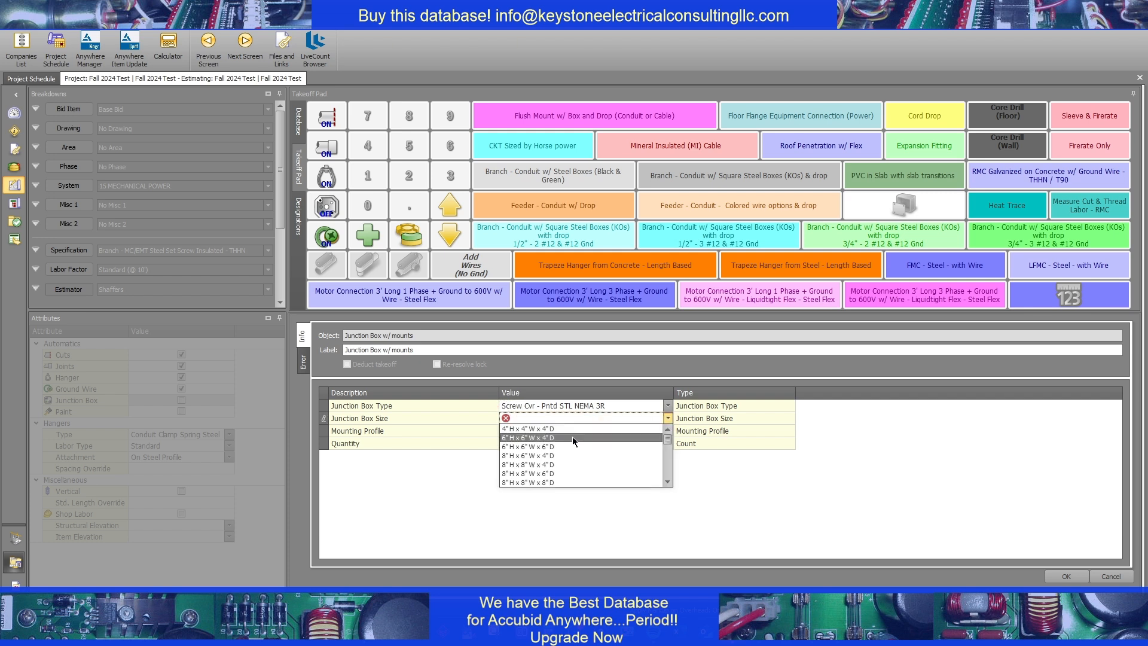
pyautogui.click(546, 473)
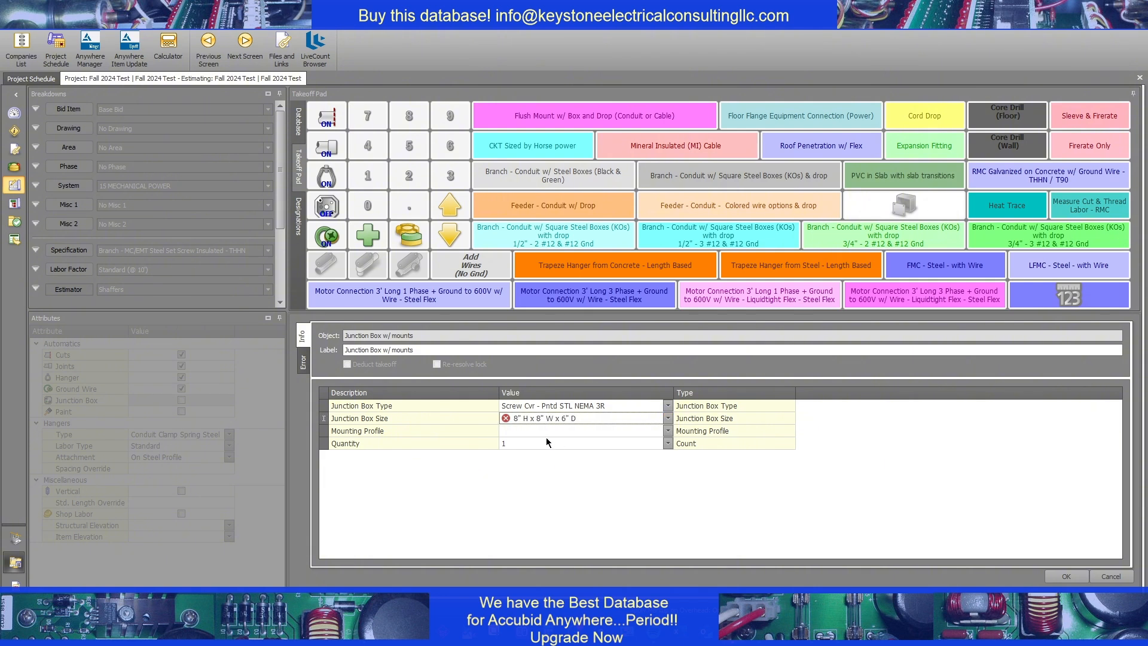
pyautogui.click(546, 429)
pyautogui.click(543, 460)
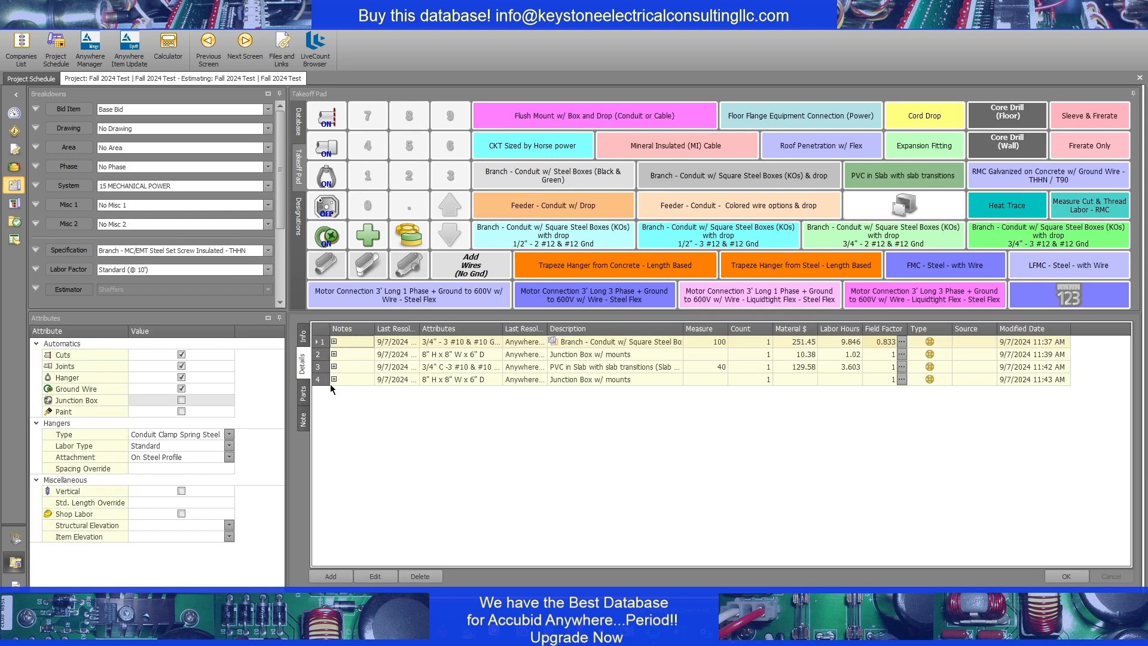
# Expand the new NEMA 3R junction box takeoff, check its box, screw and washer entries, and collapse it
pyautogui.click(334, 379)
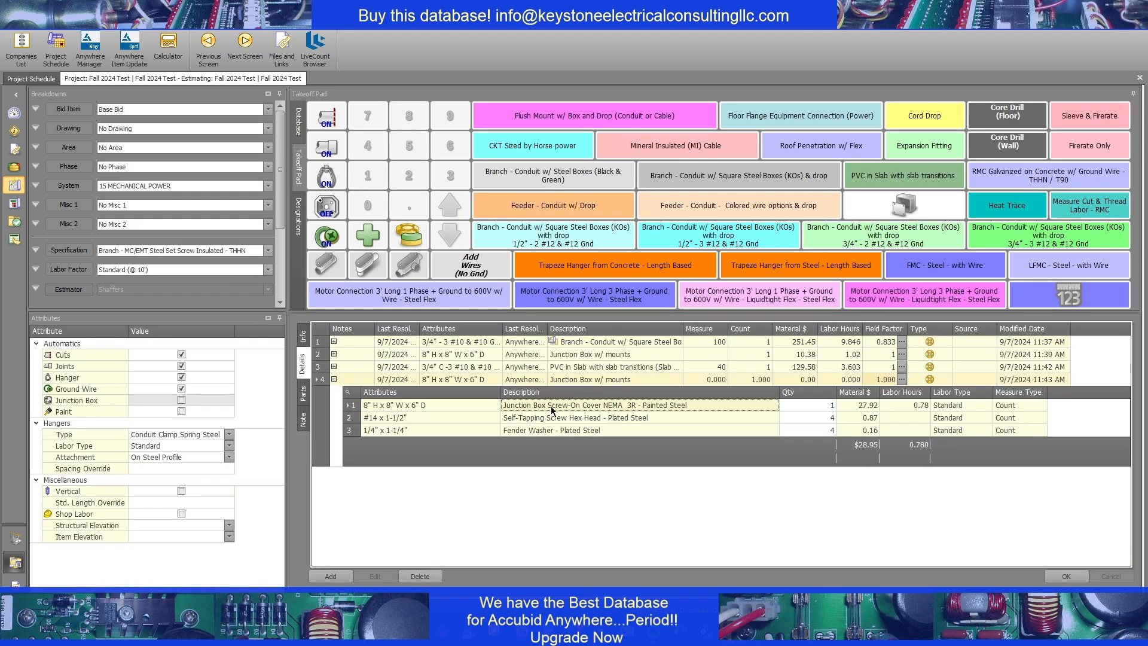
pyautogui.click(572, 418)
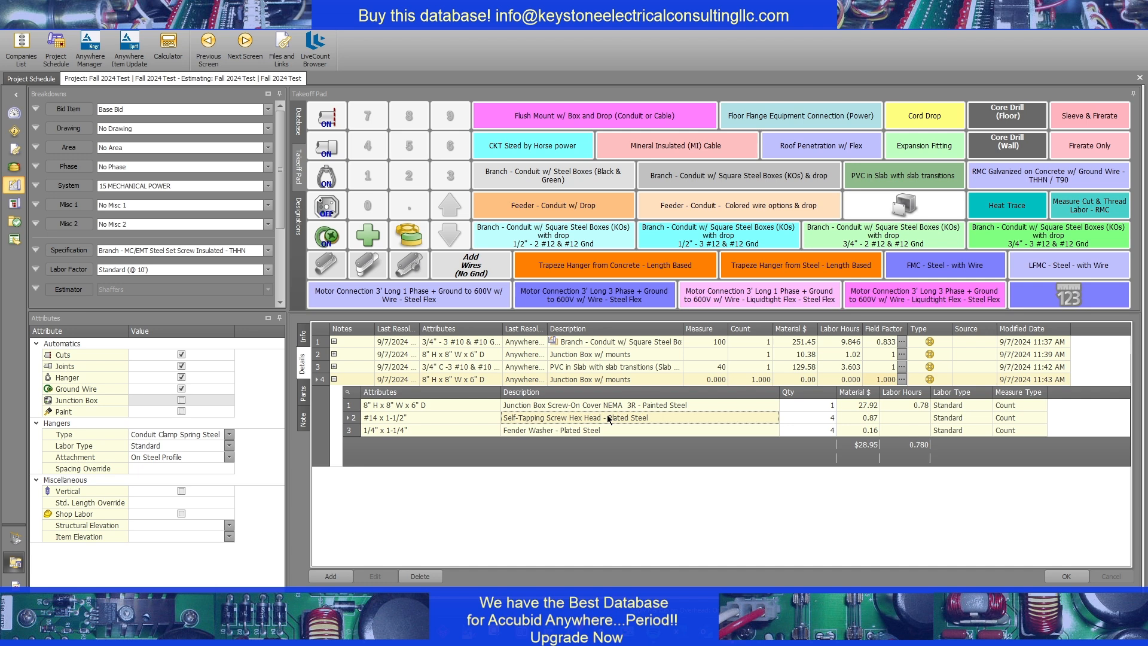
pyautogui.click(577, 432)
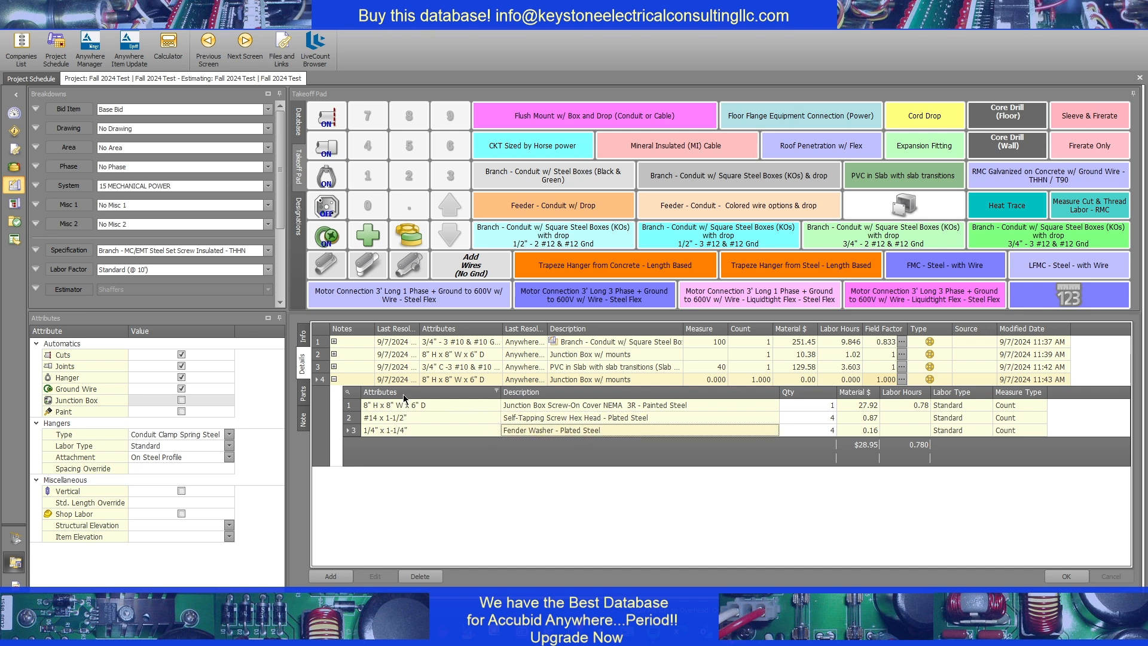
pyautogui.click(333, 379)
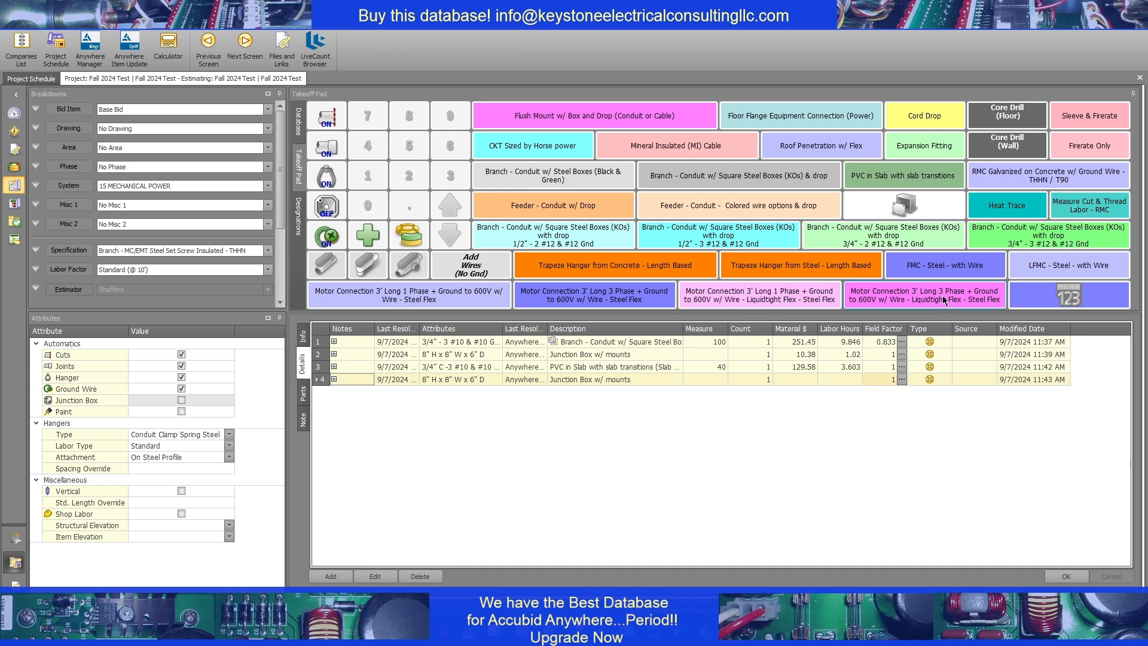
# Add an RMC Galvanized on Concrete w/ Ground Wire takeoff with 3/4" conduit, three #10 wires, #10 ground and a 20 ft length
pyautogui.click(1013, 177)
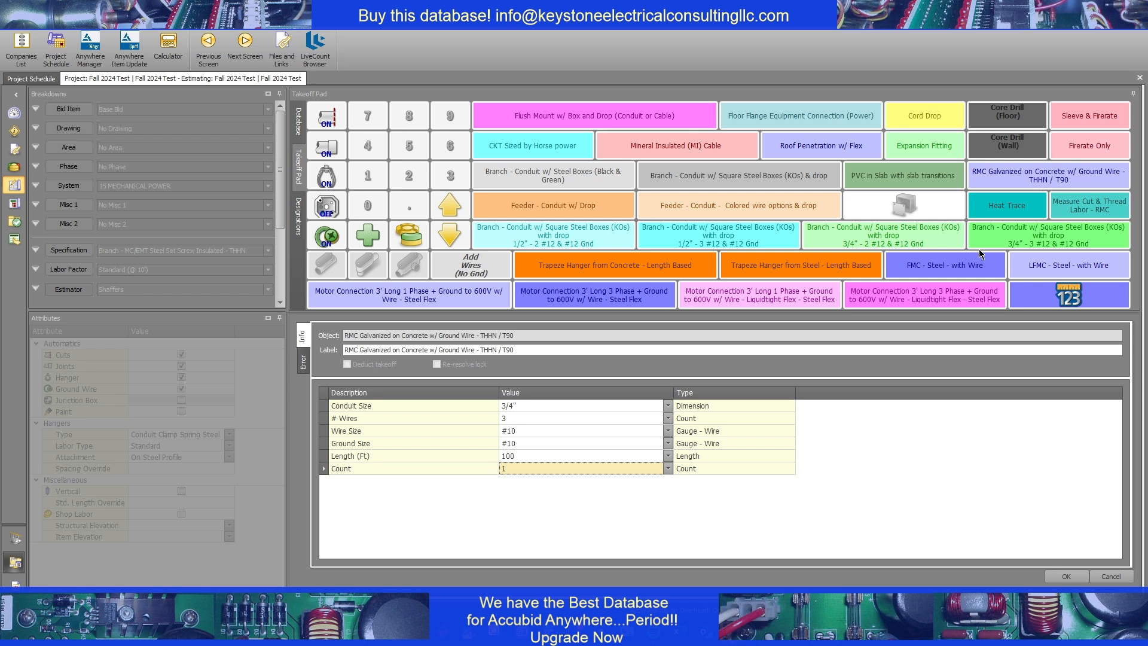
pyautogui.click(523, 456)
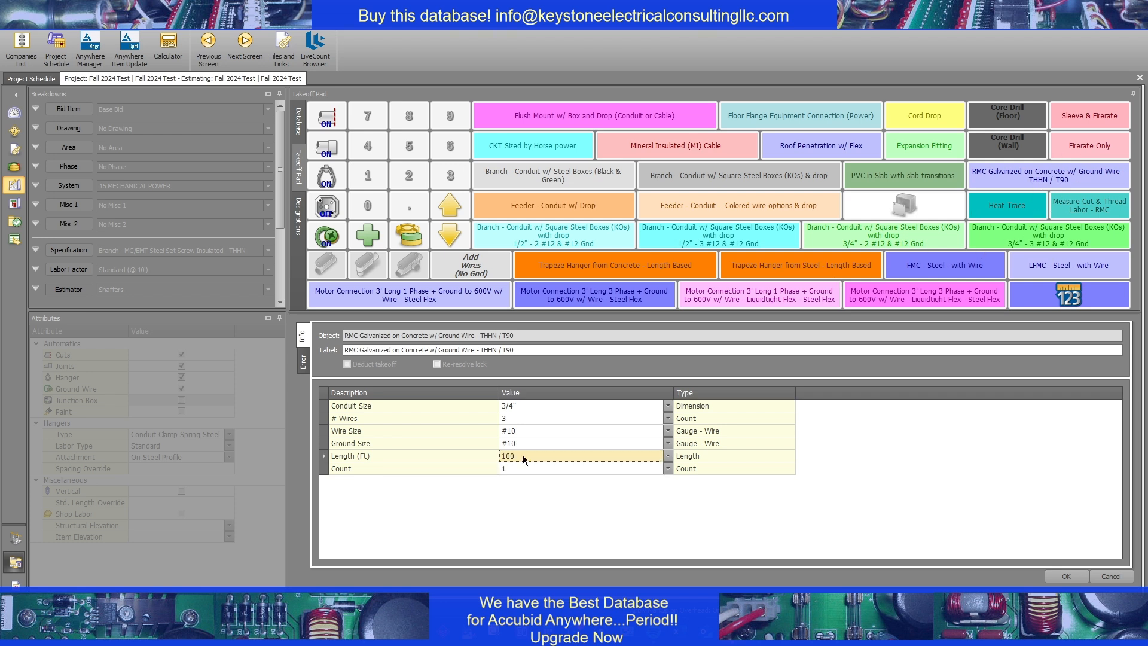
pyautogui.write('200000')
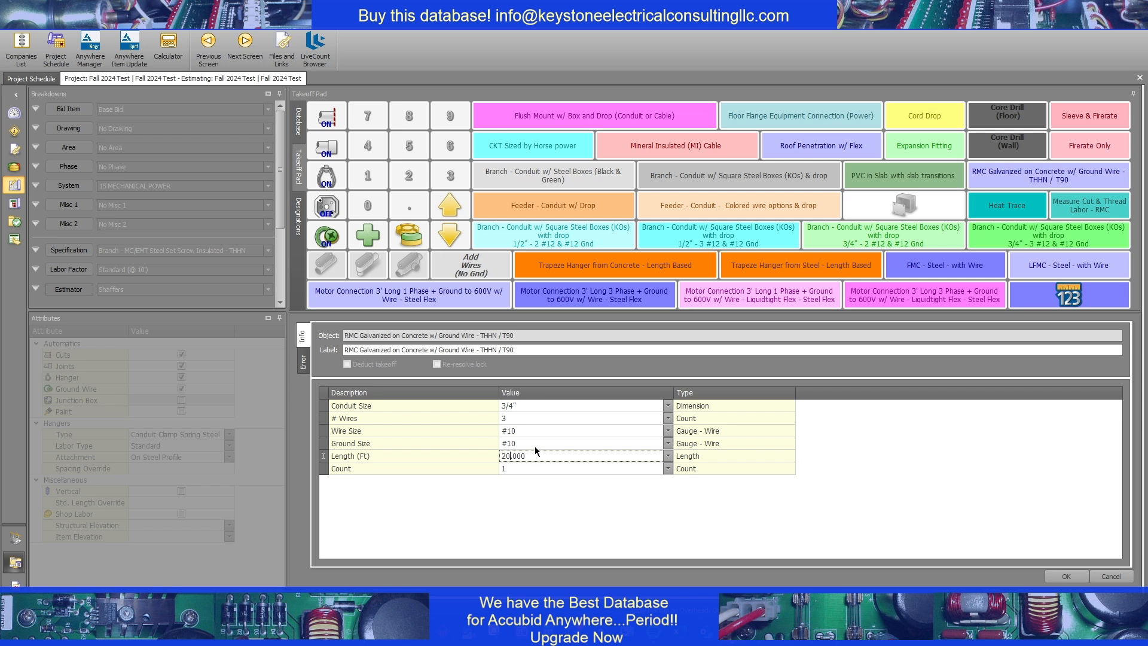
pyautogui.click(525, 414)
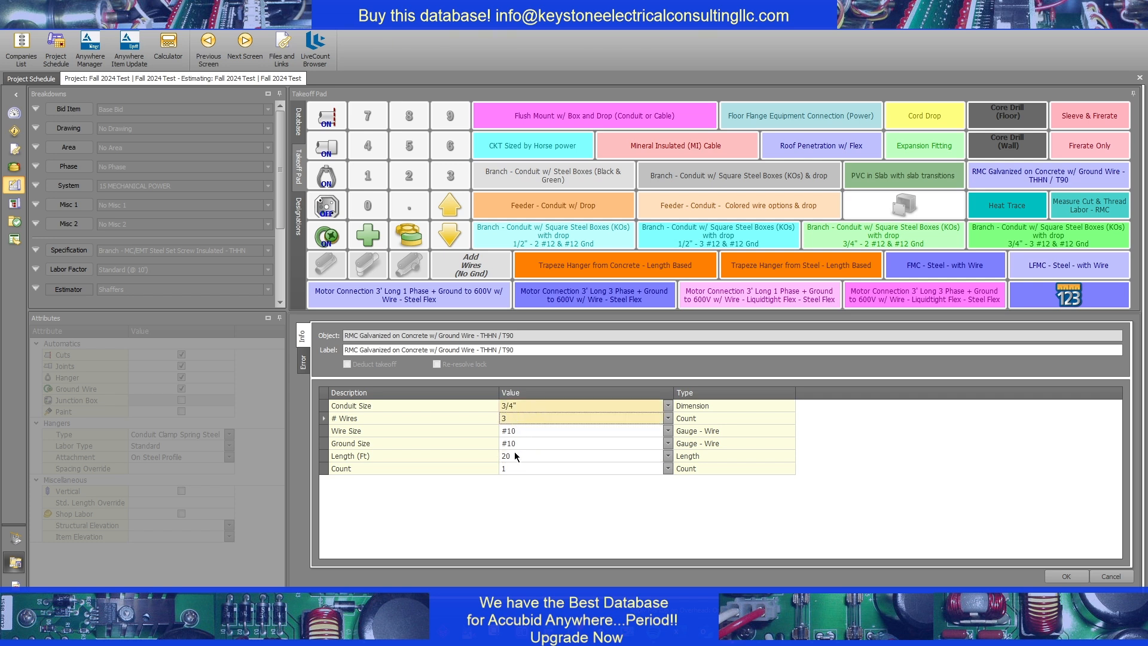
pyautogui.click(1055, 579)
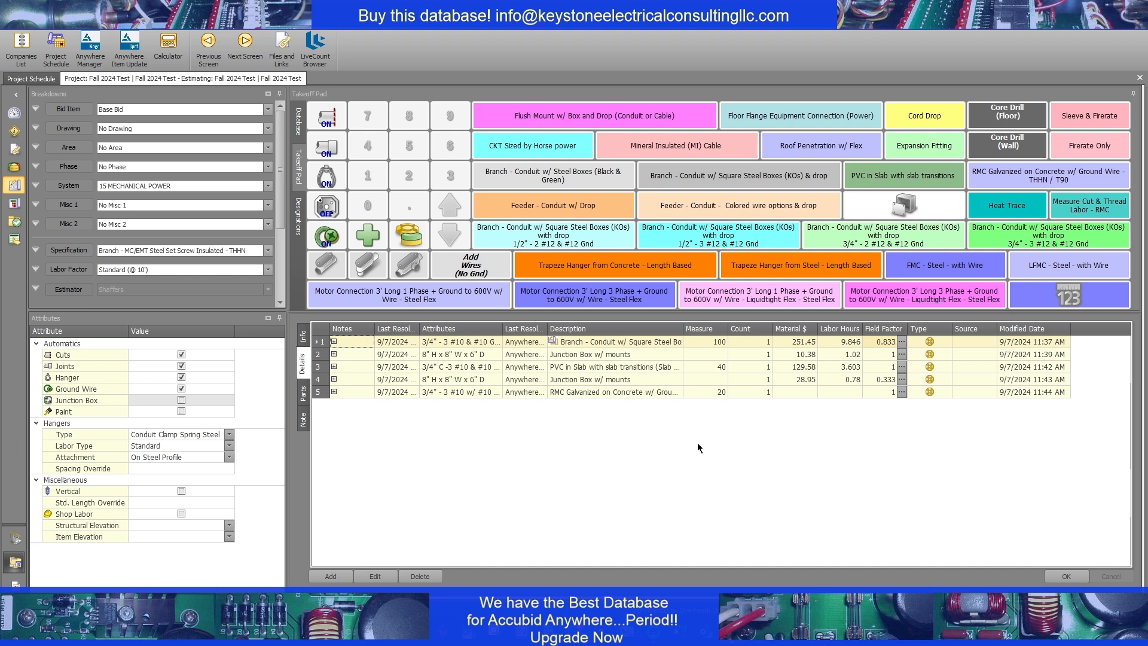
# Add one 3/4" LB Conduit Body w/ Cover & Gasket and one 3/4" three-phase liquidtight flex motor connection with #10 wire and ground
pyautogui.click(375, 264)
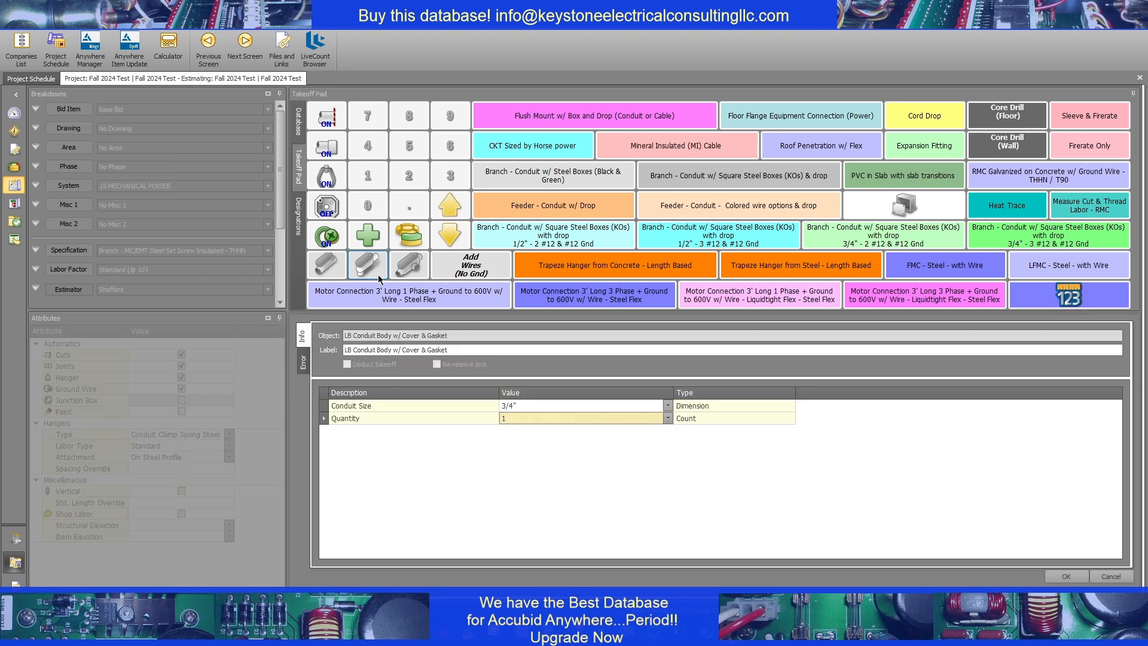
pyautogui.click(1052, 572)
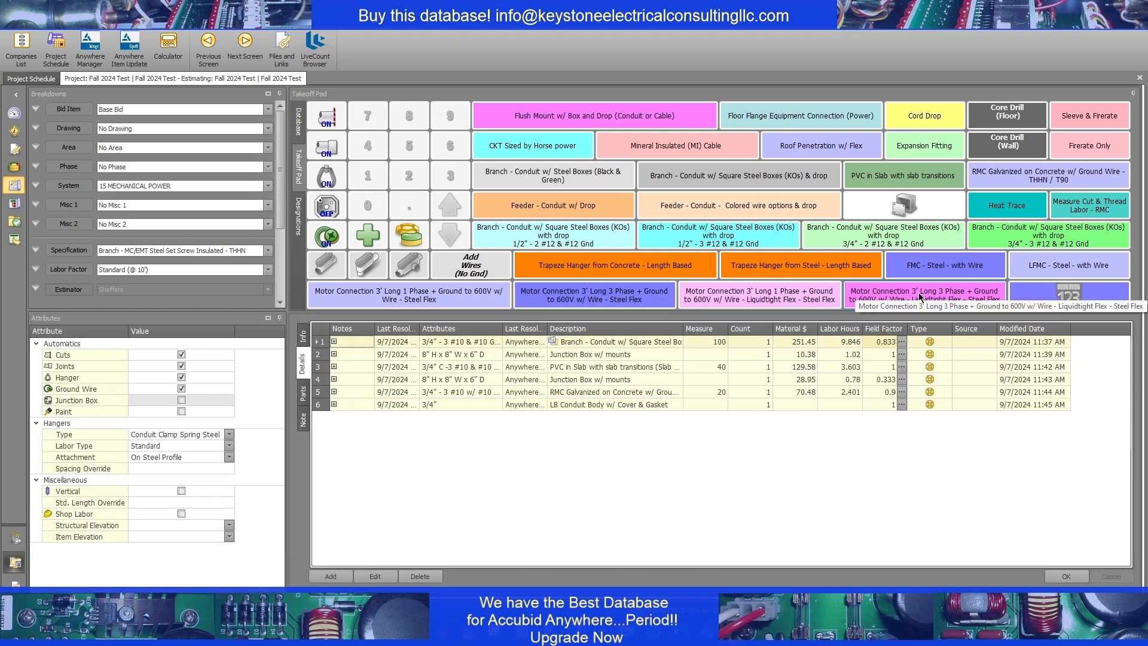
pyautogui.click(968, 305)
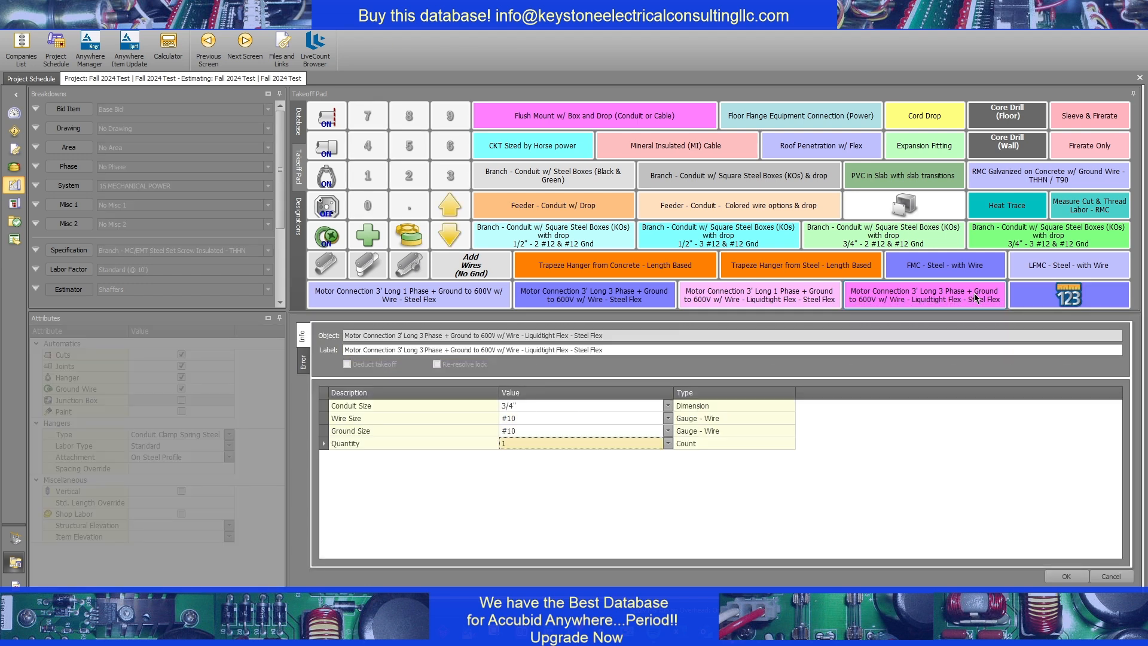
pyautogui.click(1053, 572)
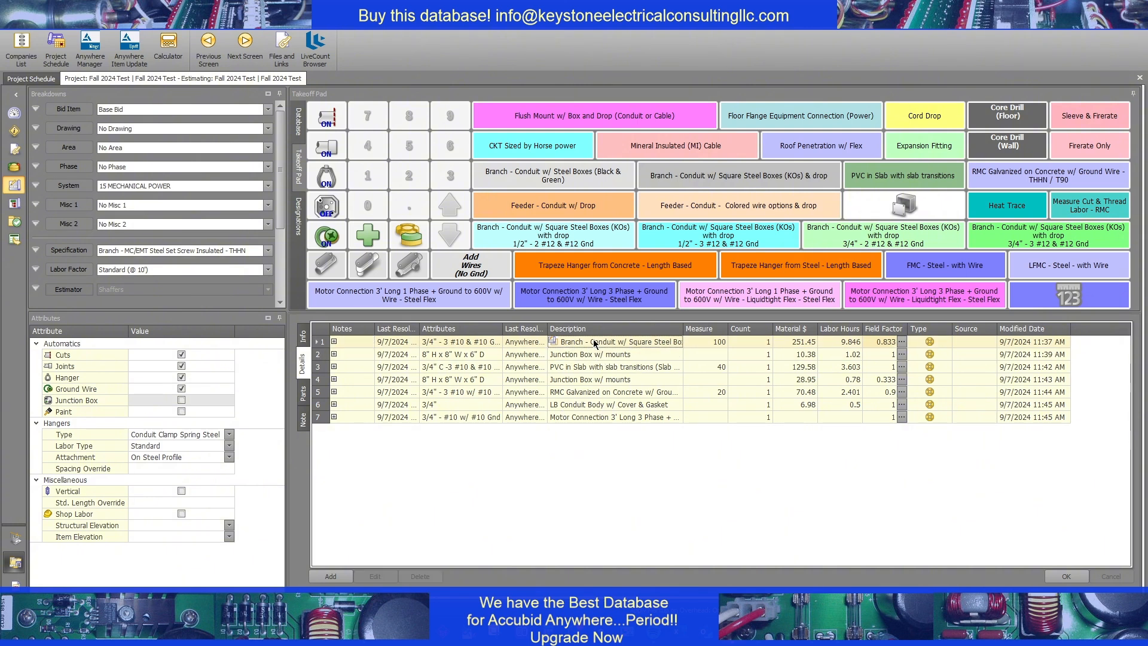
# Review the component takeoffs from the first junction box through the motor connection, and submit the combined branch takeoff
pyautogui.click(609, 355)
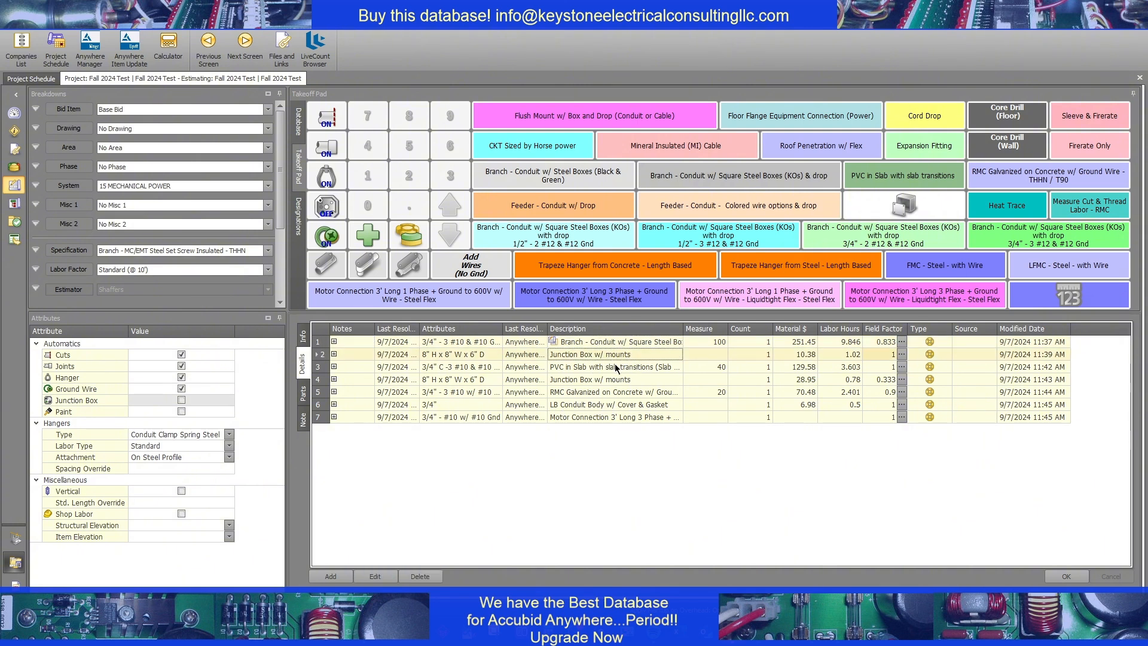
pyautogui.click(596, 367)
pyautogui.click(613, 379)
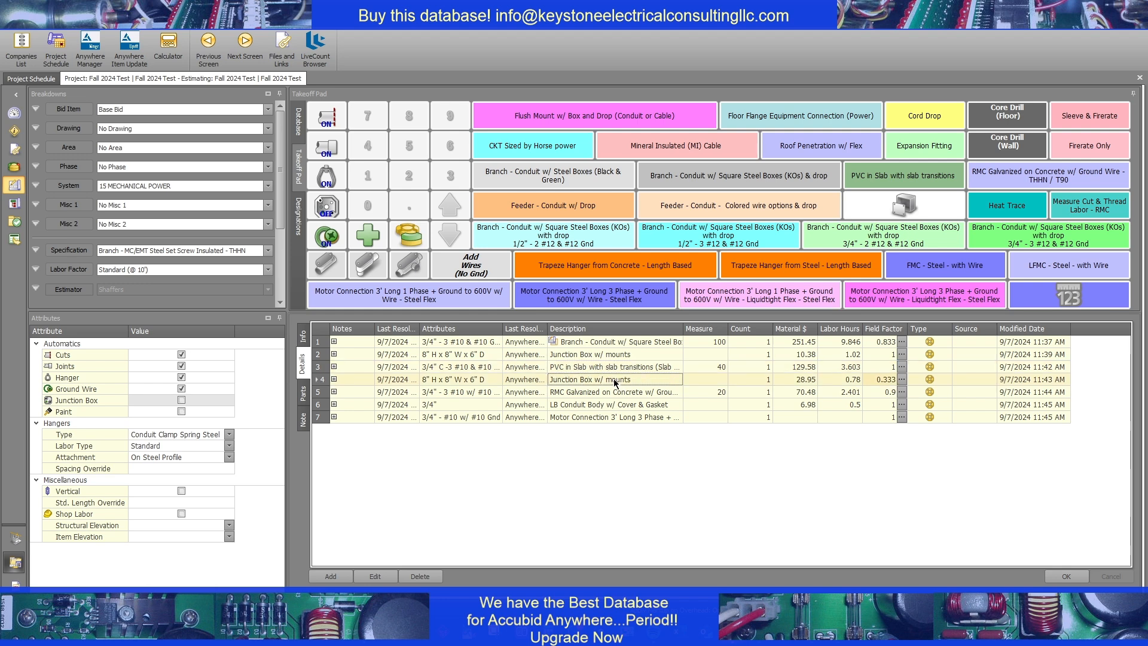
pyautogui.click(619, 393)
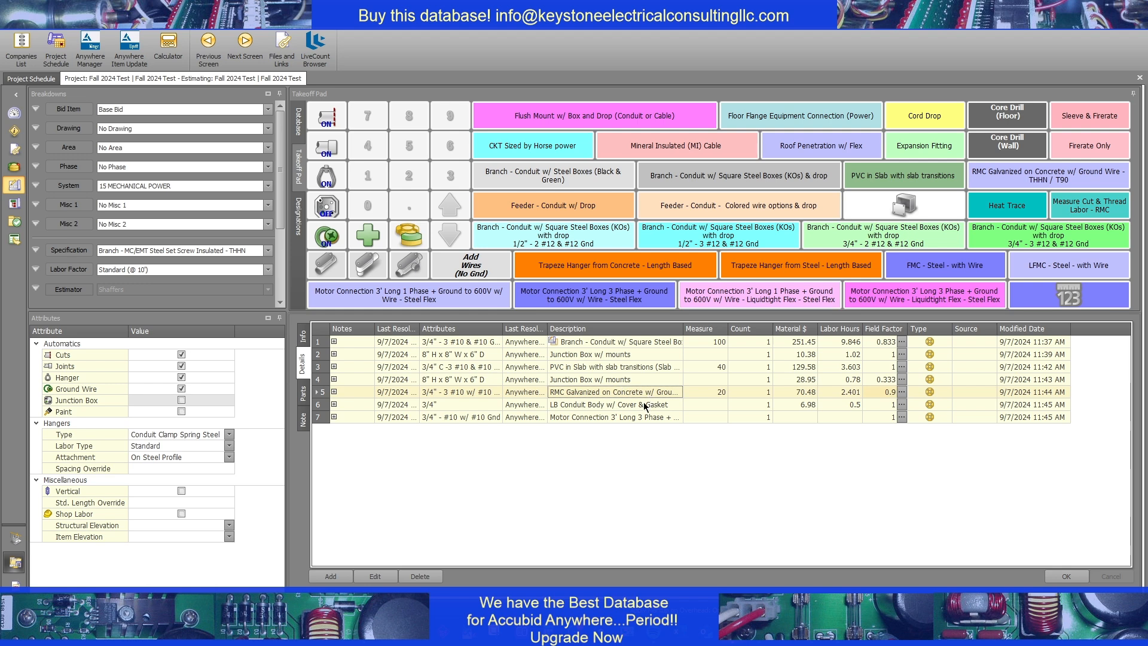
pyautogui.click(627, 417)
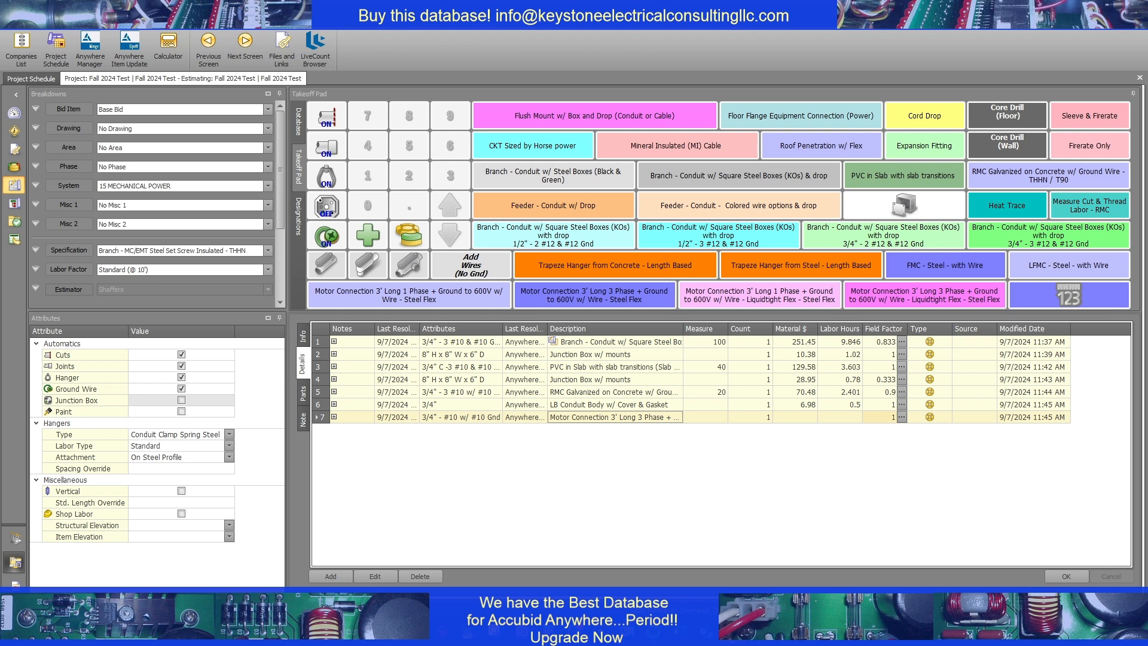
pyautogui.click(1064, 580)
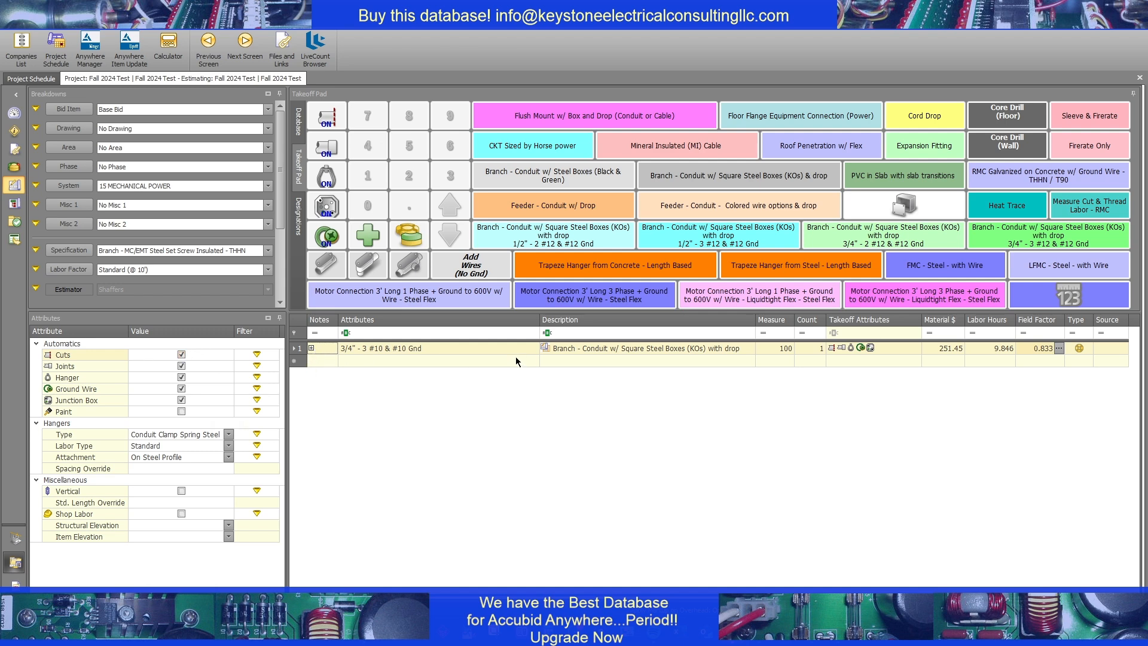
# Expand the combined branch takeoff's breakdown to full size and examine its EMT conduit, support, wire and box items
pyautogui.click(311, 348)
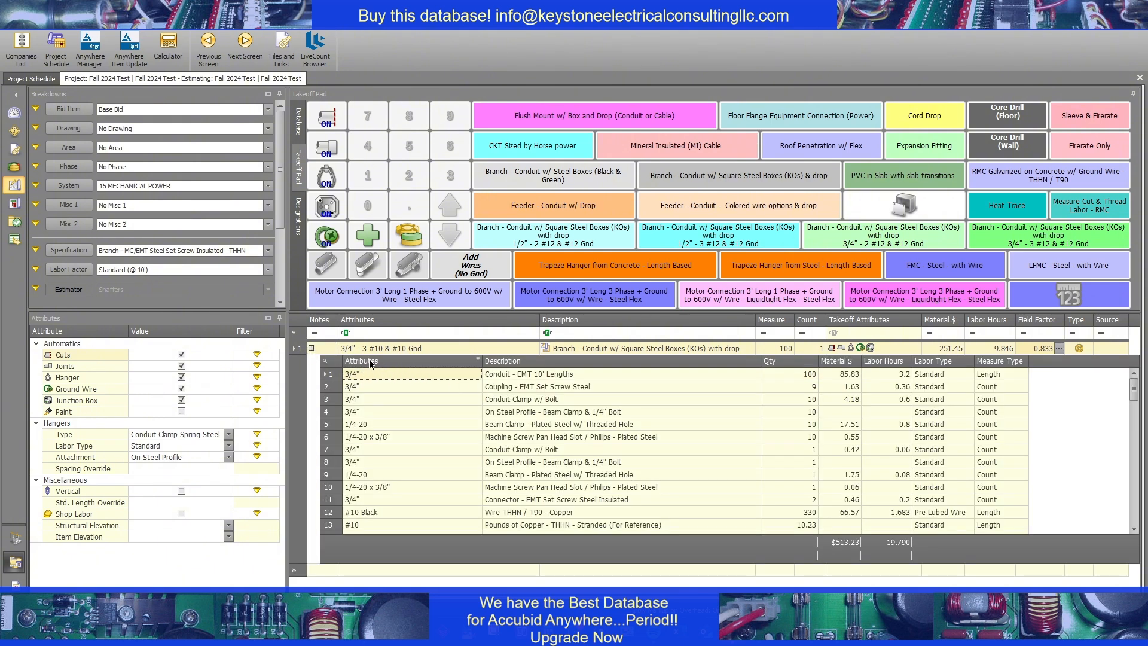
pyautogui.click(330, 366)
pyautogui.click(490, 386)
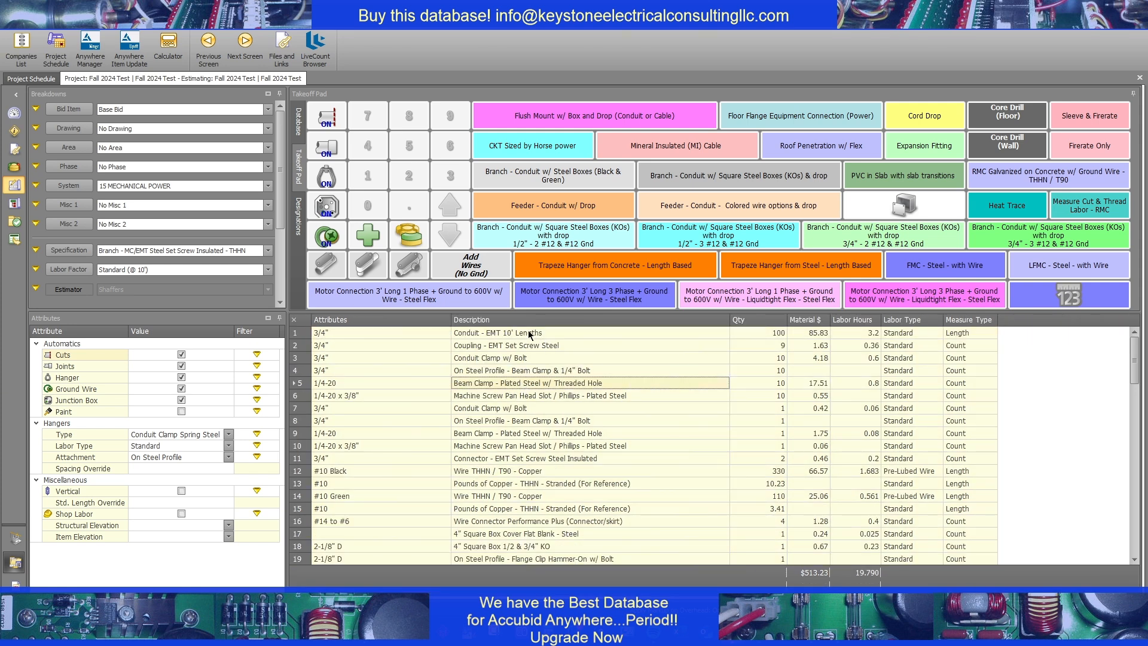
pyautogui.scroll(-2, 528, 346)
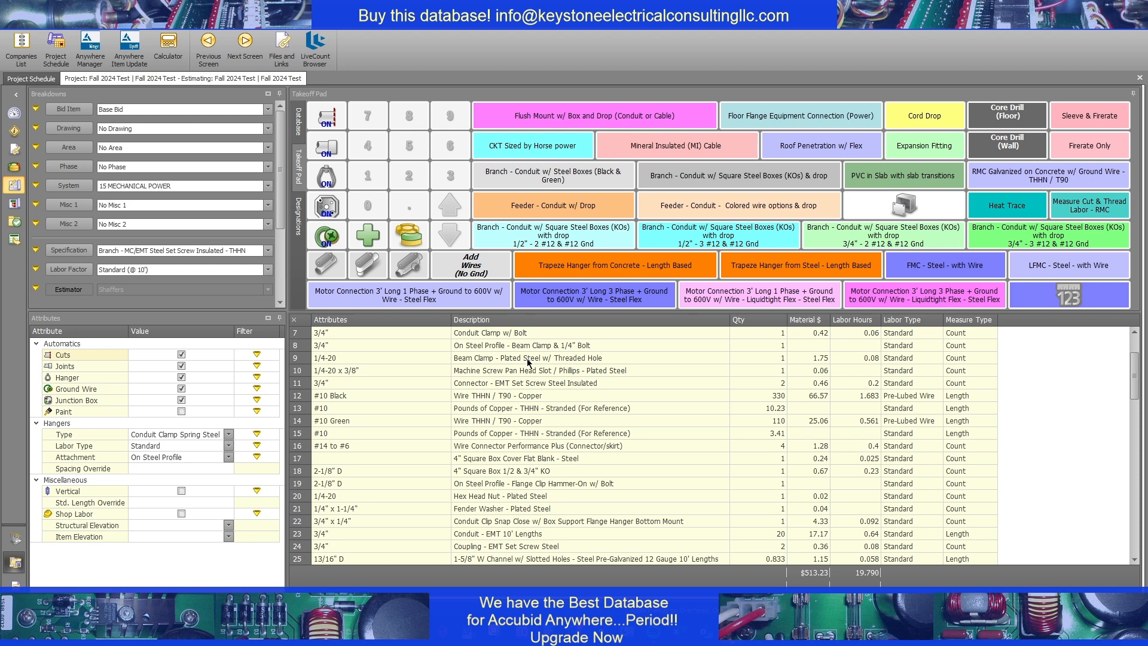
pyautogui.scroll(-1, 513, 359)
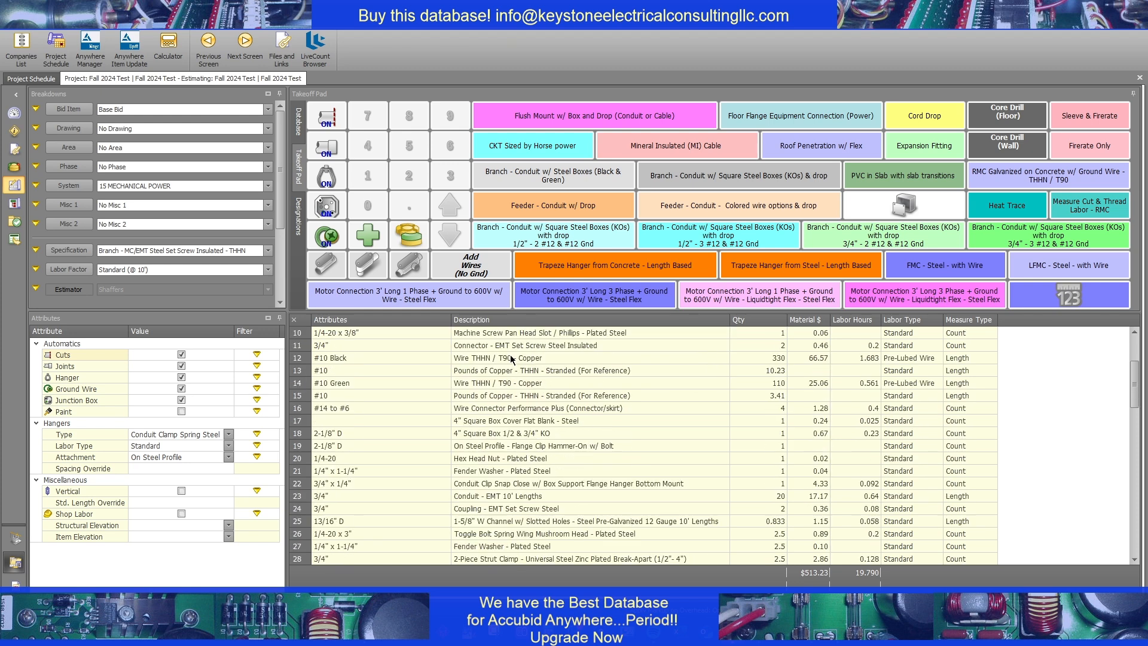
pyautogui.scroll(-4, 511, 359)
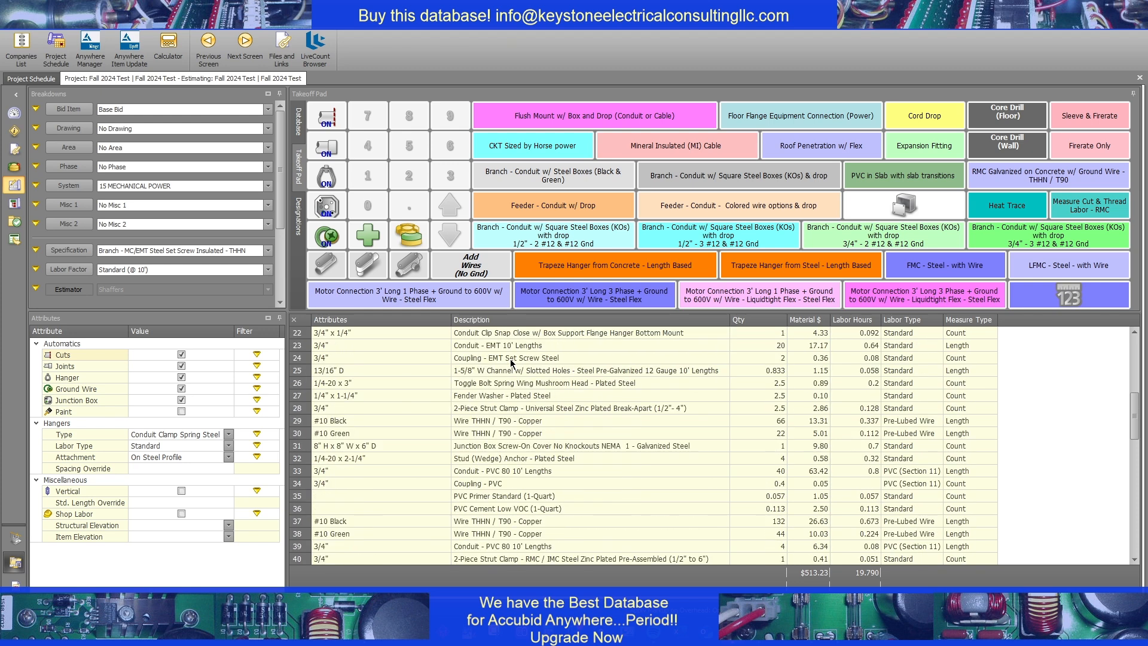
# Examine the breakdown's junction box, PVC, RMC and motor connection items, and return to the main takeoff list
pyautogui.click(525, 446)
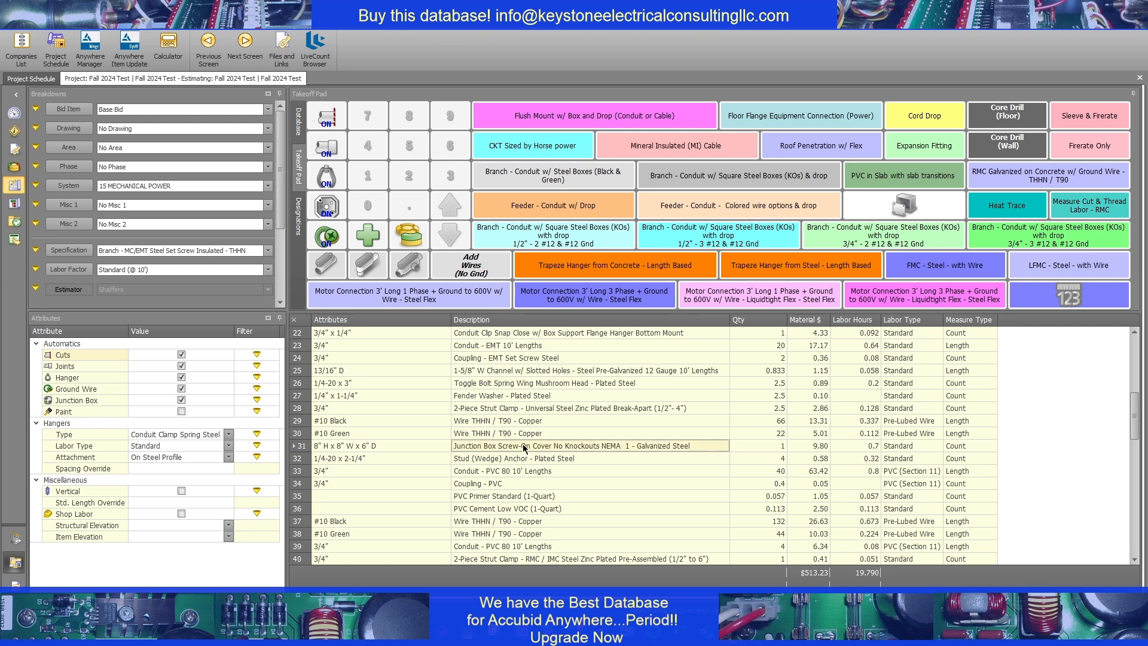
pyautogui.scroll(-2, 525, 447)
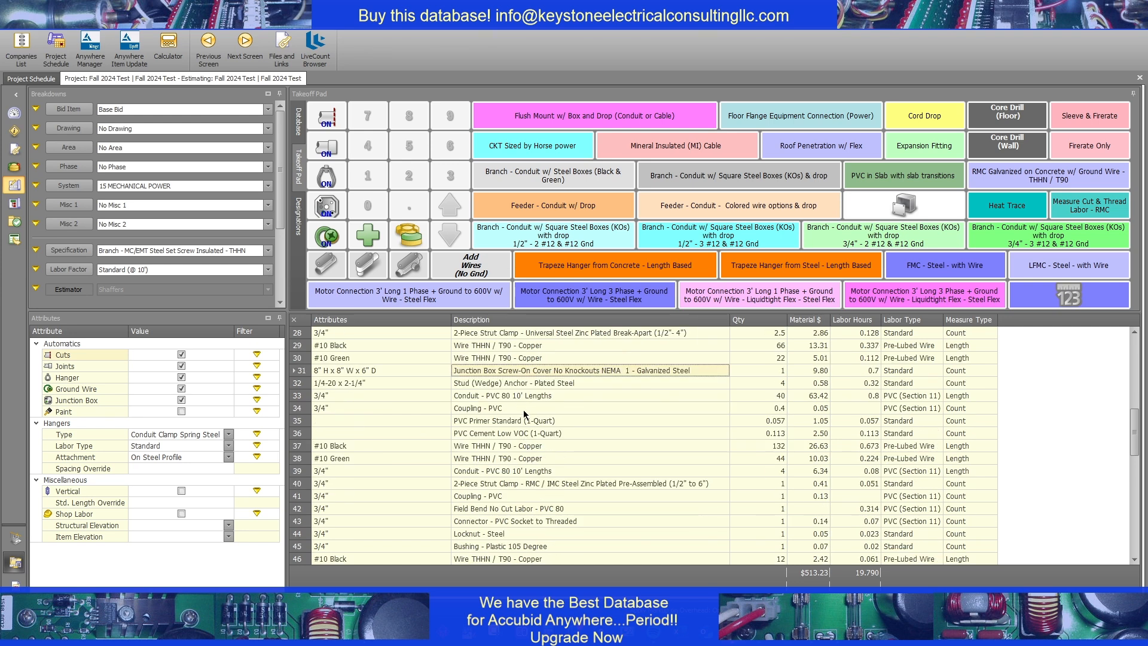
pyautogui.click(526, 397)
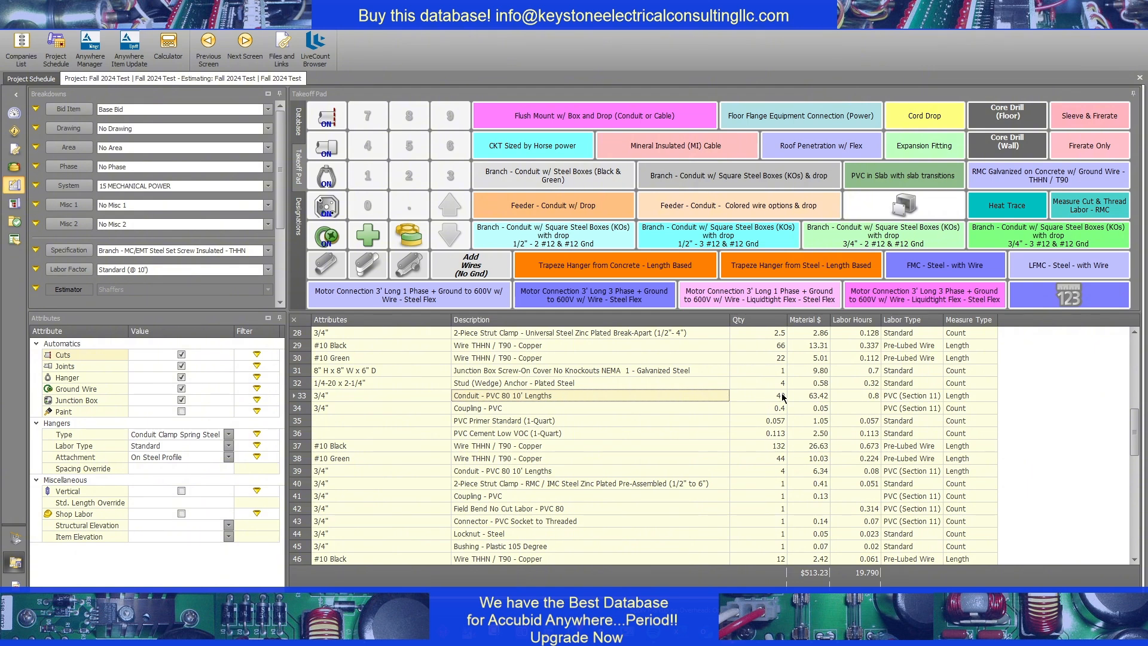
pyautogui.scroll(-8, 603, 391)
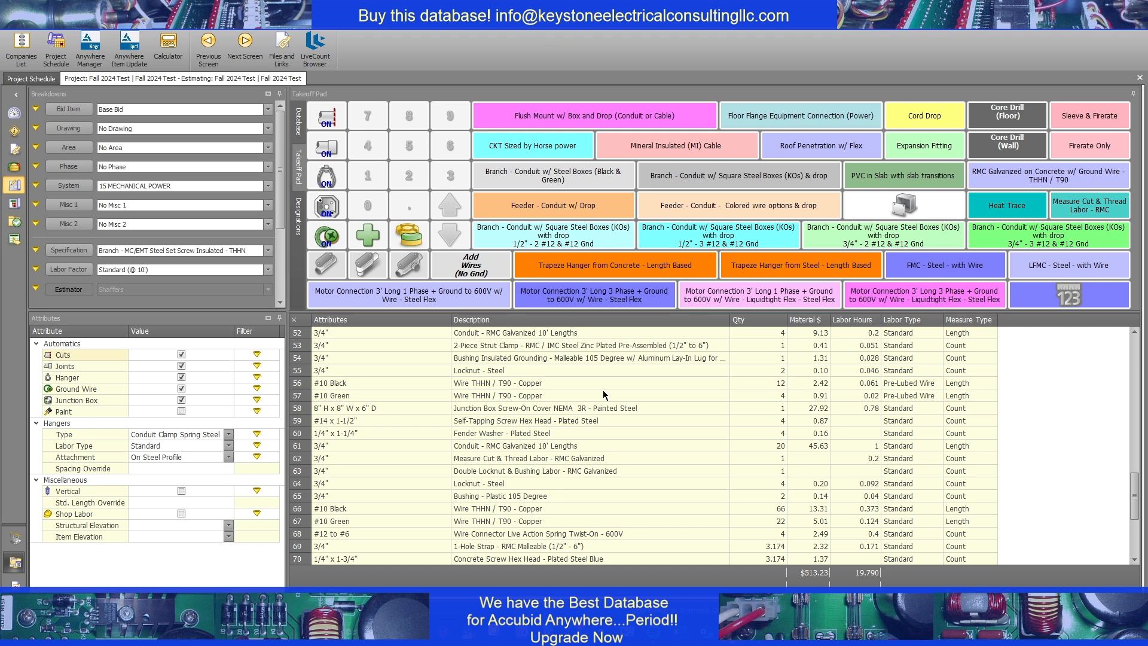
pyautogui.scroll(-4, 603, 390)
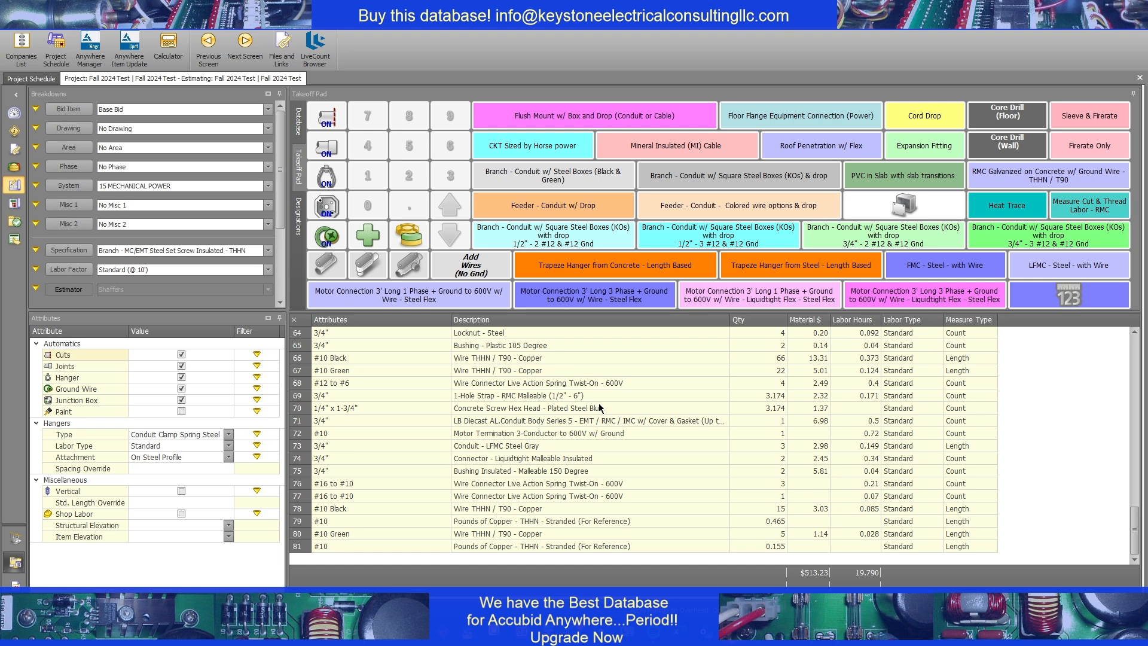
pyautogui.click(294, 320)
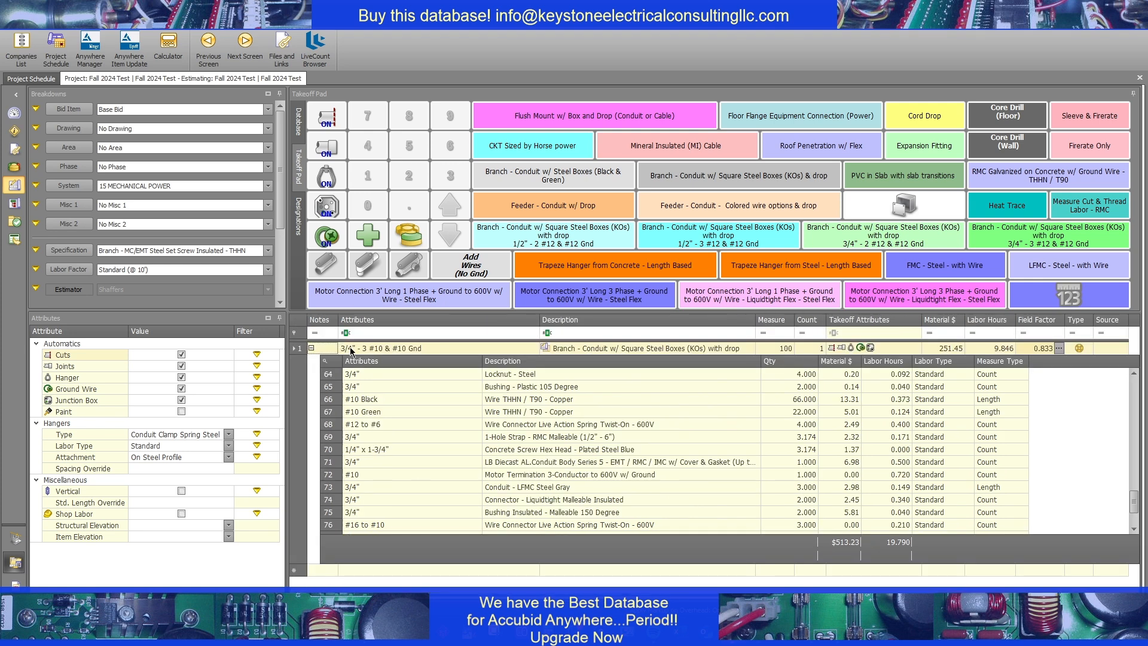
# Collapse the combined branch takeoff's breakdown and set the system to 12 DISCONNECTS, VFD'S & STARTERS ETC
pyautogui.click(523, 435)
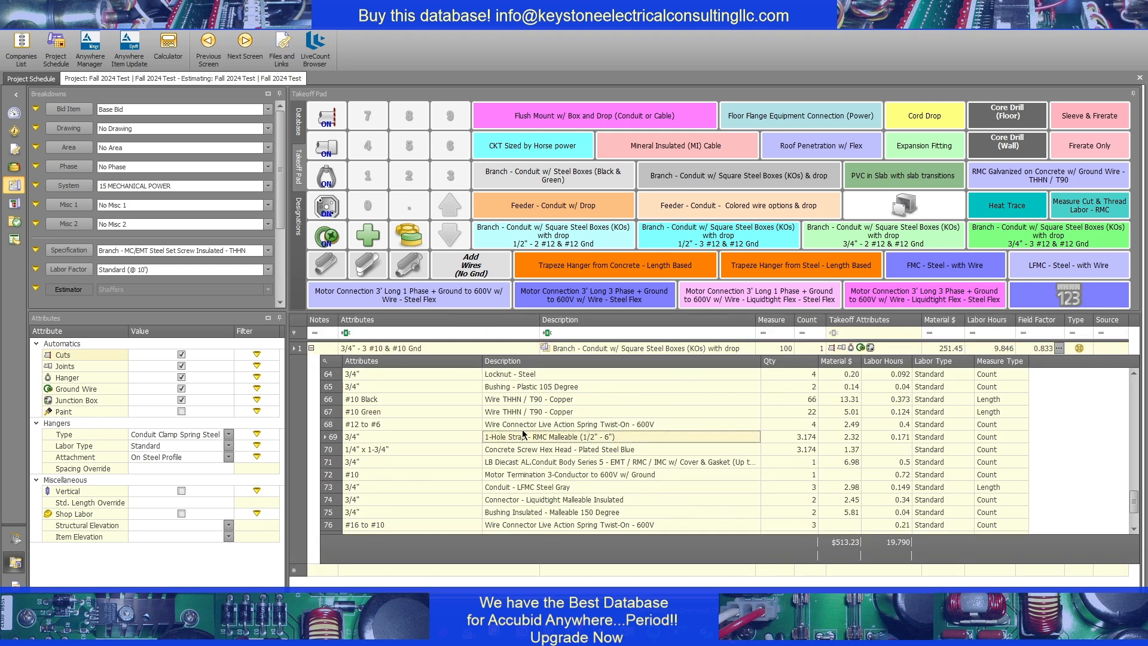
pyautogui.click(311, 348)
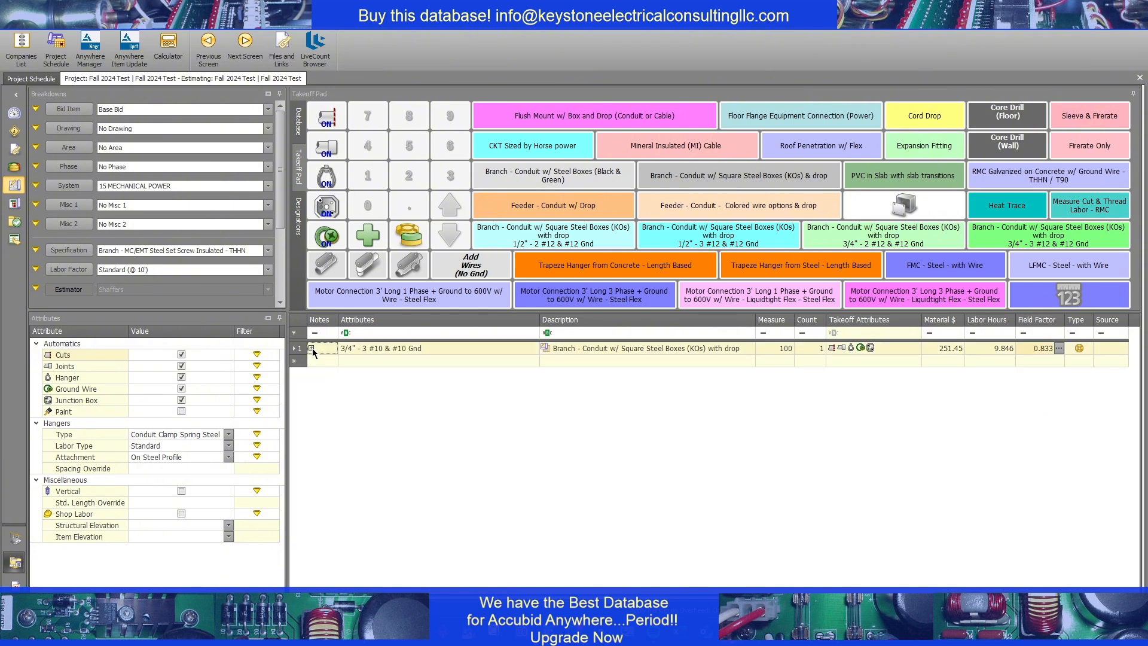
pyautogui.click(208, 189)
pyautogui.click(170, 192)
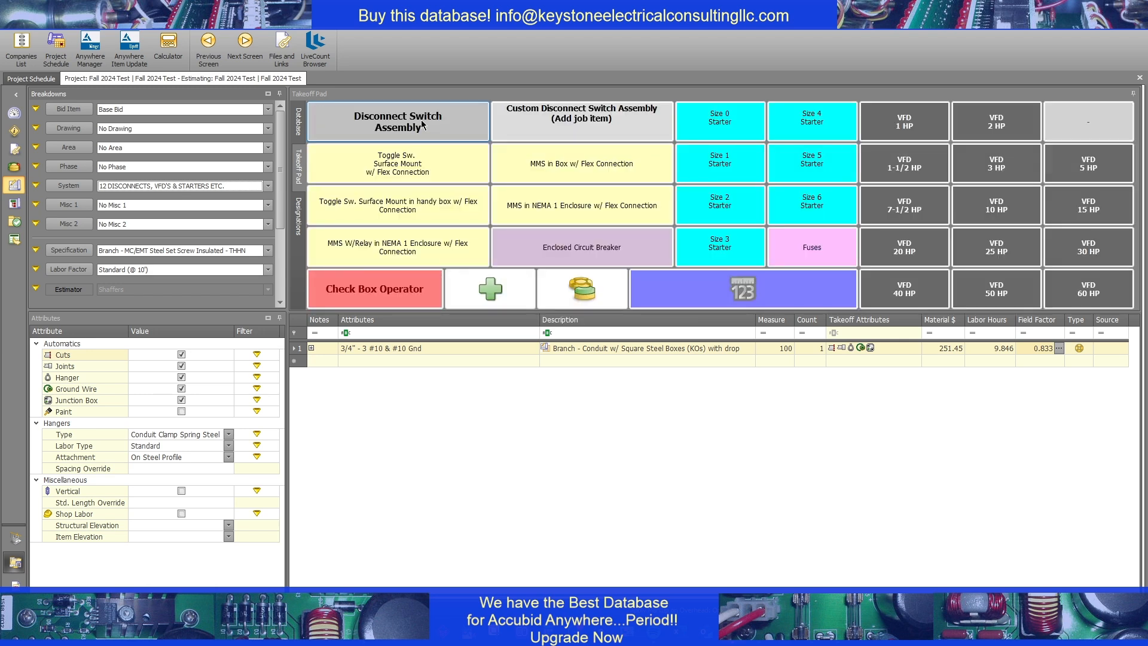
# Start a Disconnect Switch Assembly with disconnect type HD,600V, 3P, Non Fused, 30A and NEMA 3R rating
pyautogui.click(421, 124)
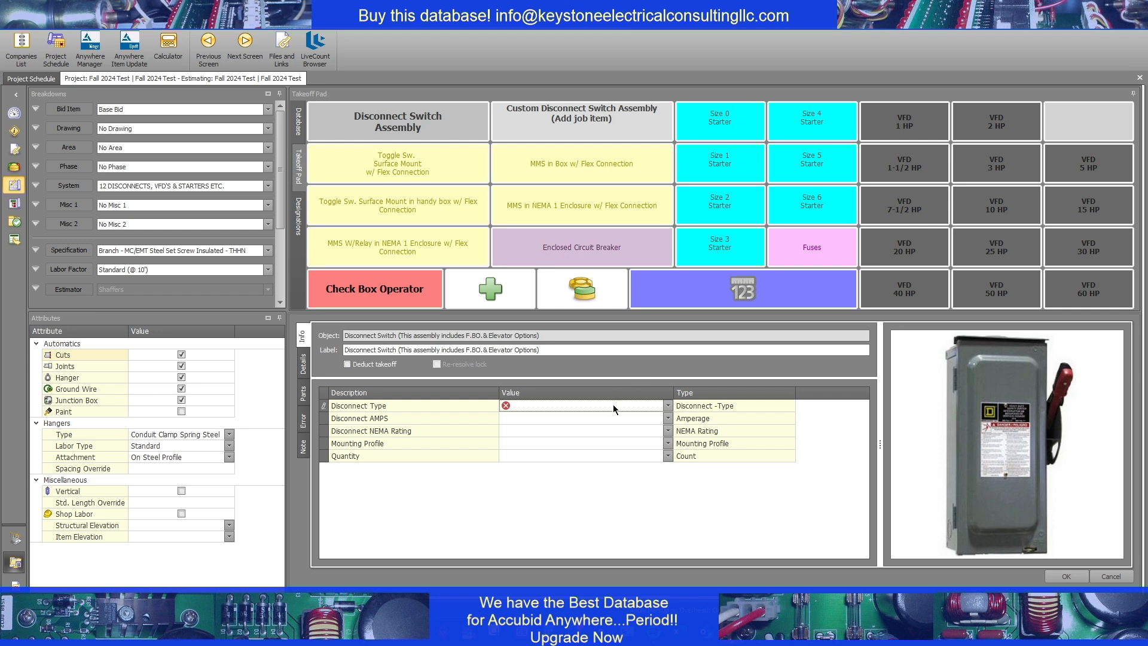
pyautogui.click(614, 408)
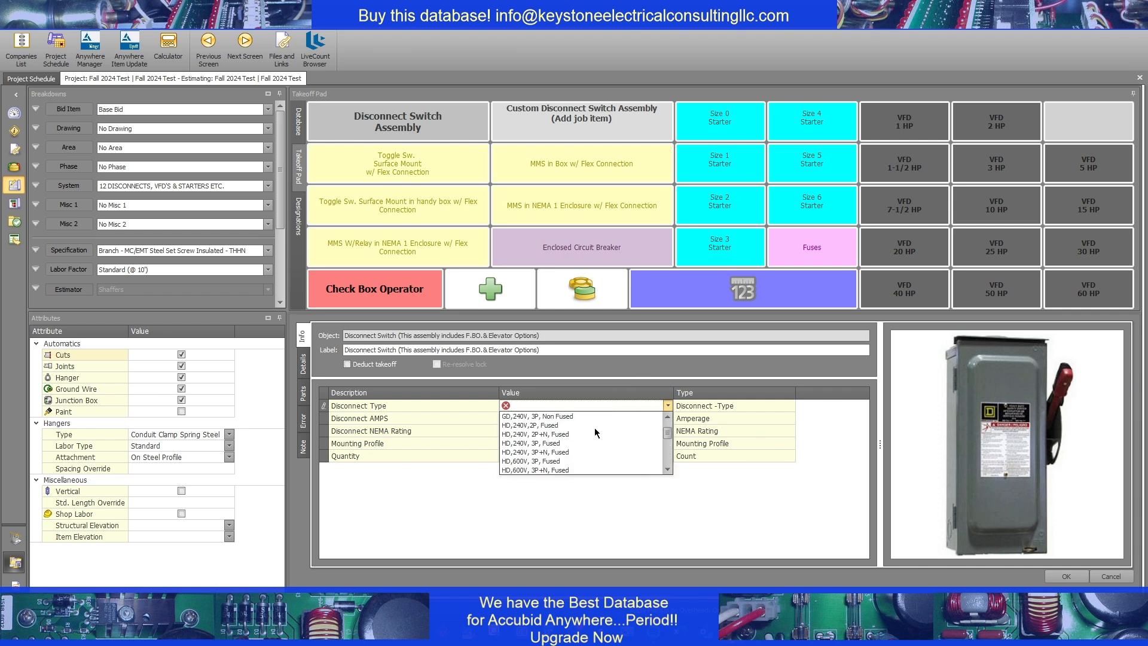
pyautogui.scroll(-2, 587, 443)
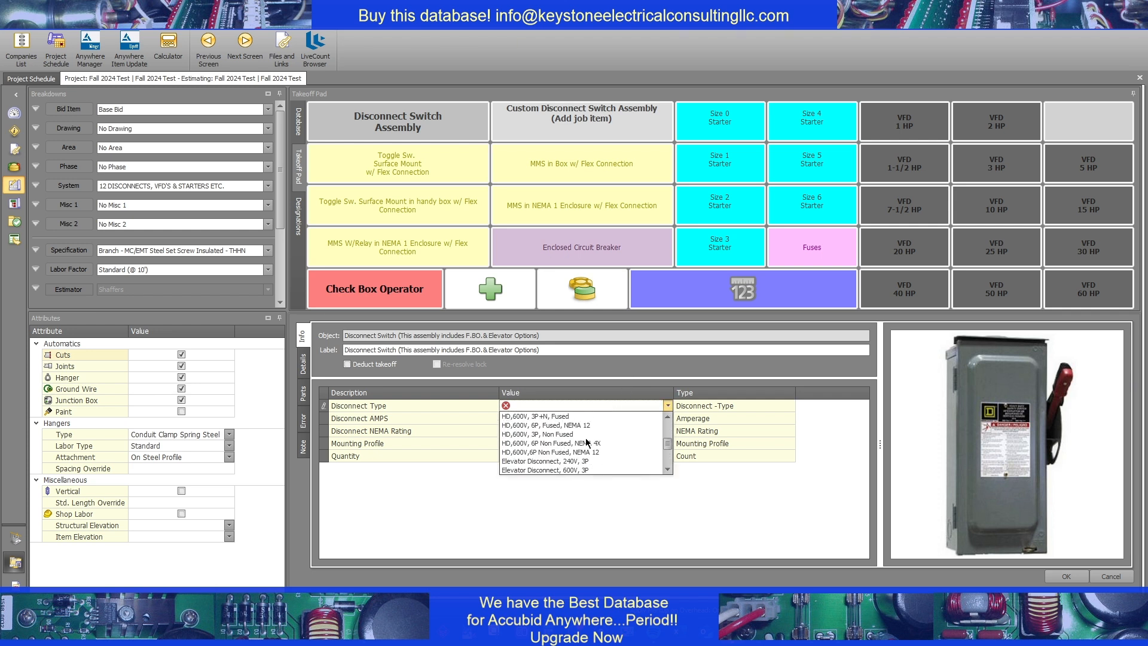
pyautogui.click(537, 434)
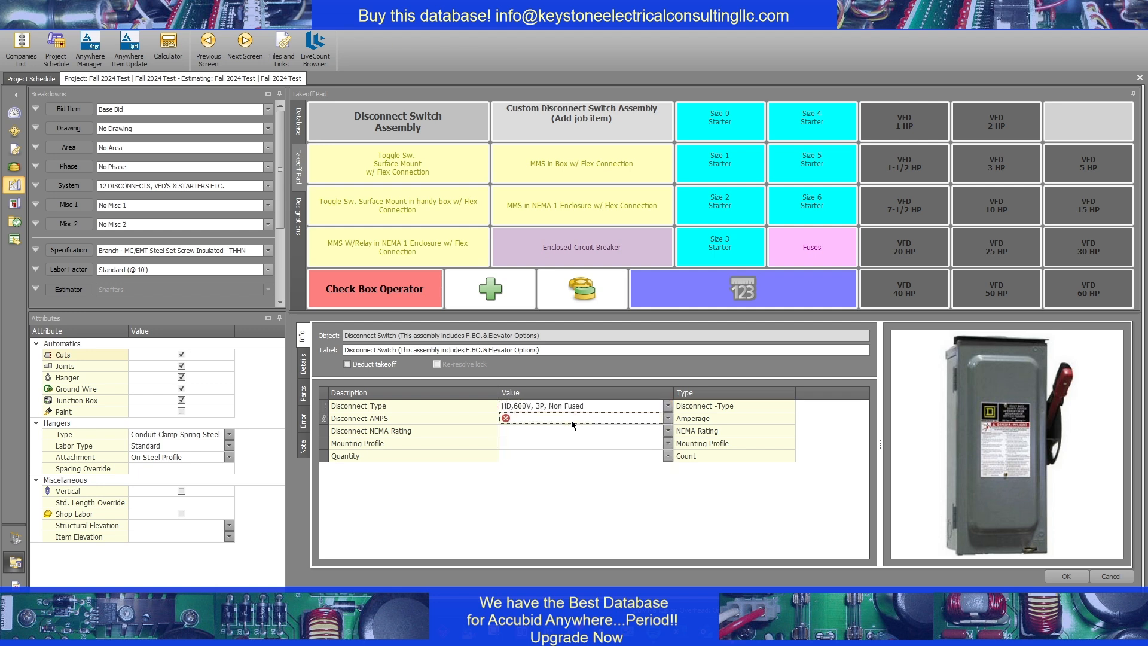
pyautogui.click(572, 420)
pyautogui.click(532, 430)
pyautogui.click(546, 429)
pyautogui.click(534, 449)
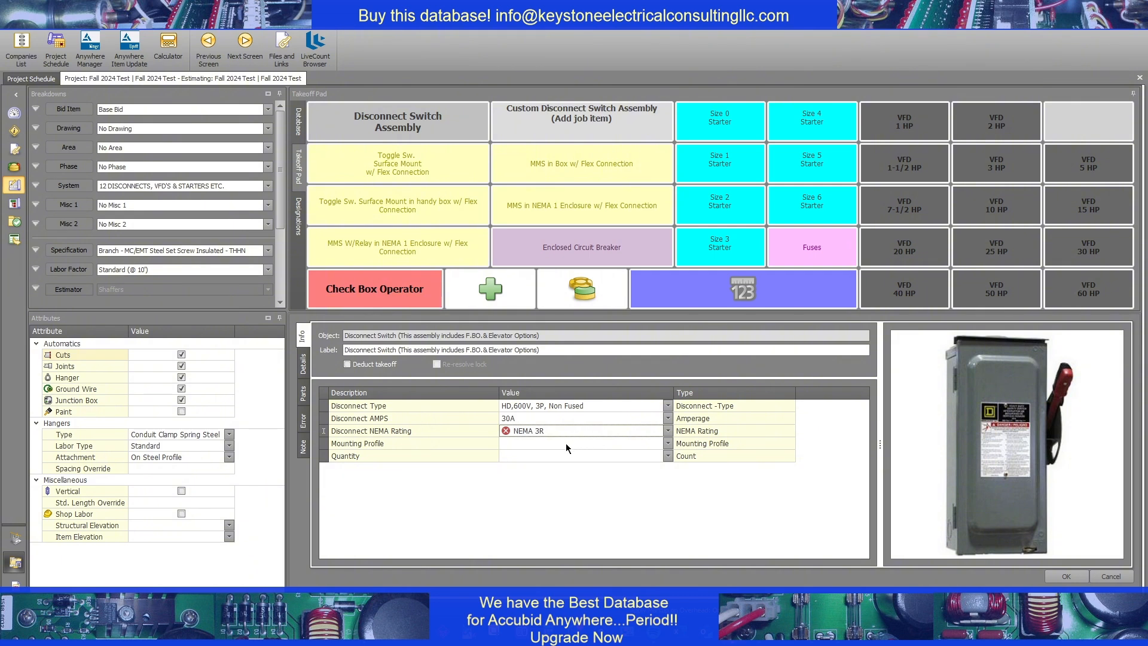
# Set the disconnect's mounting profile to Sheet Metal and its quantity to 1, and submit the takeoff
pyautogui.click(531, 443)
pyautogui.click(554, 441)
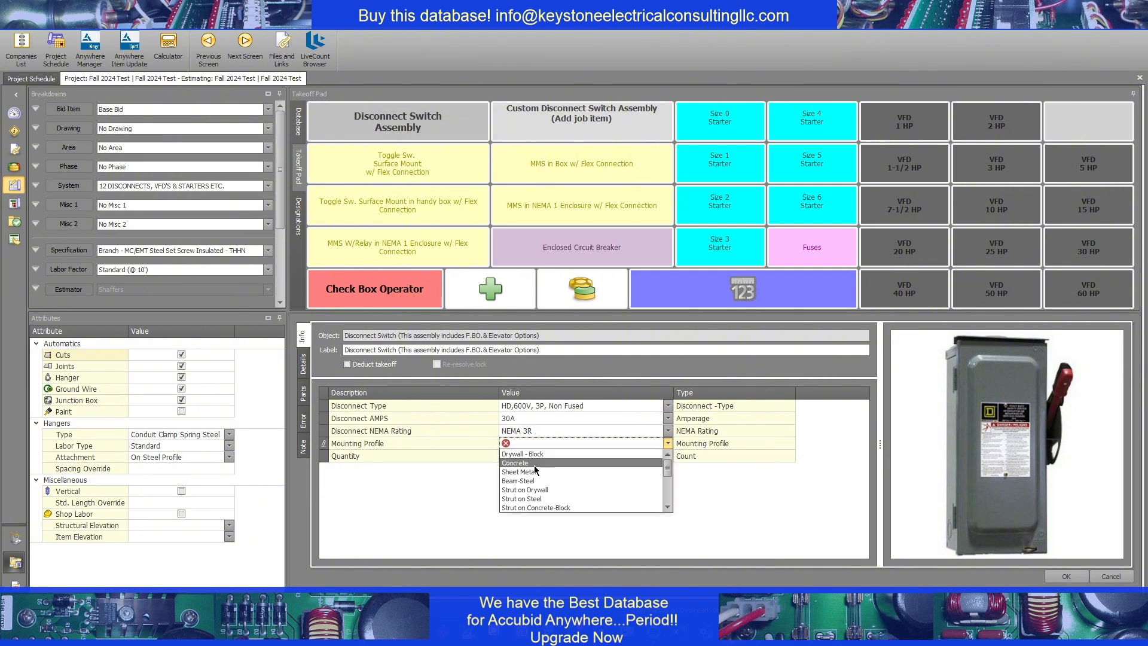
pyautogui.click(534, 471)
pyautogui.click(538, 456)
pyautogui.write('1')
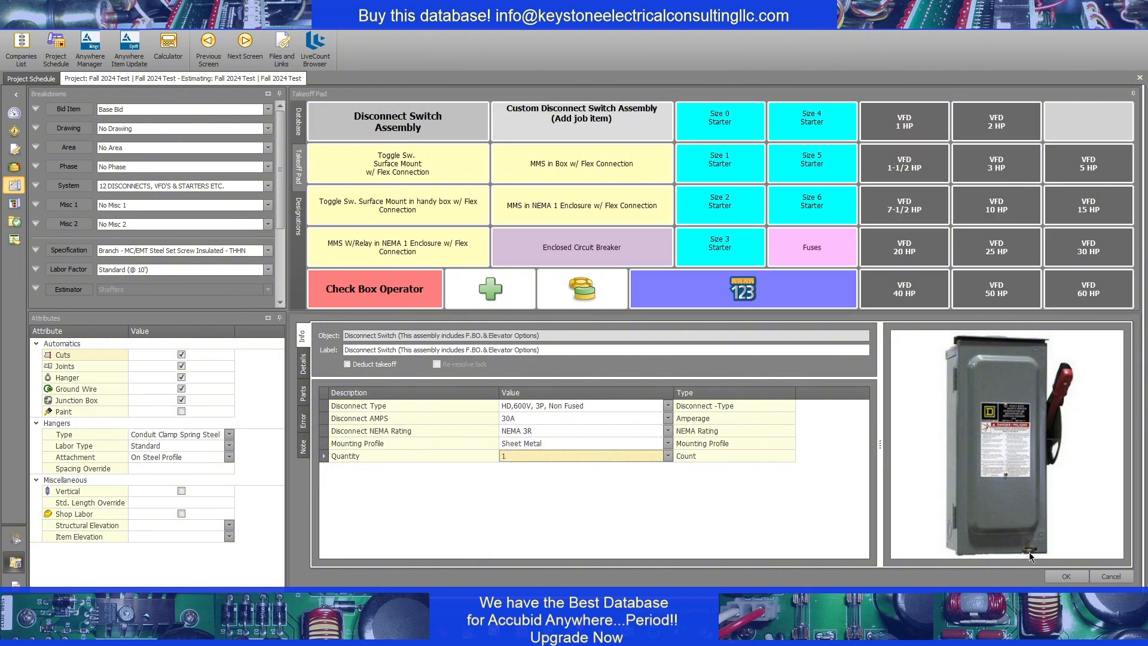
pyautogui.click(1064, 574)
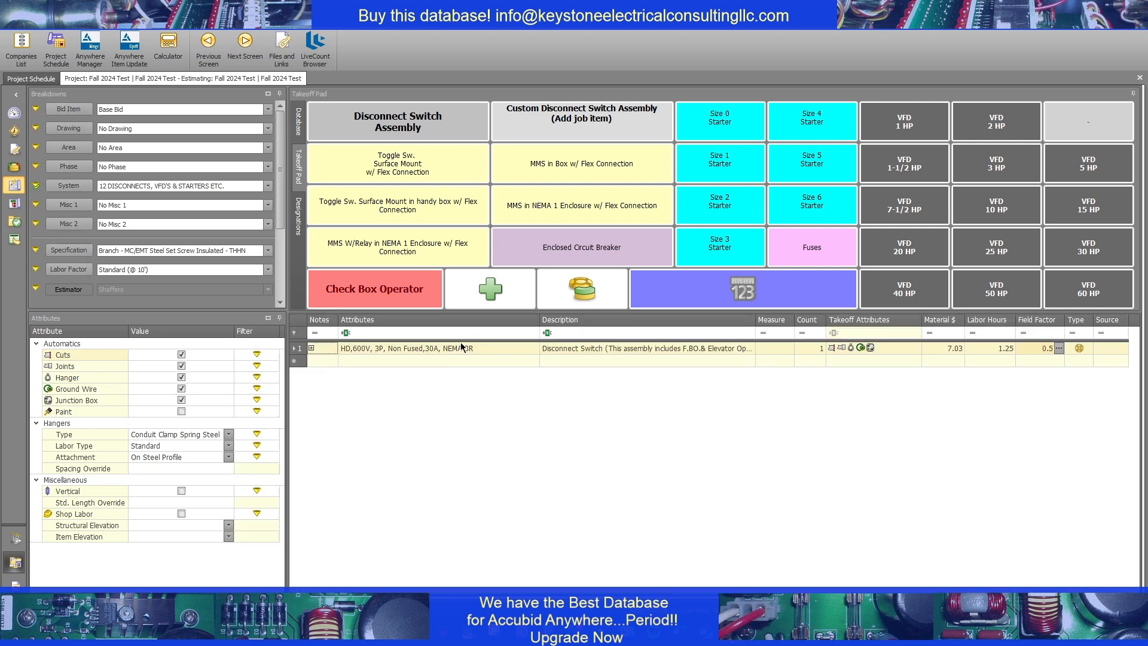